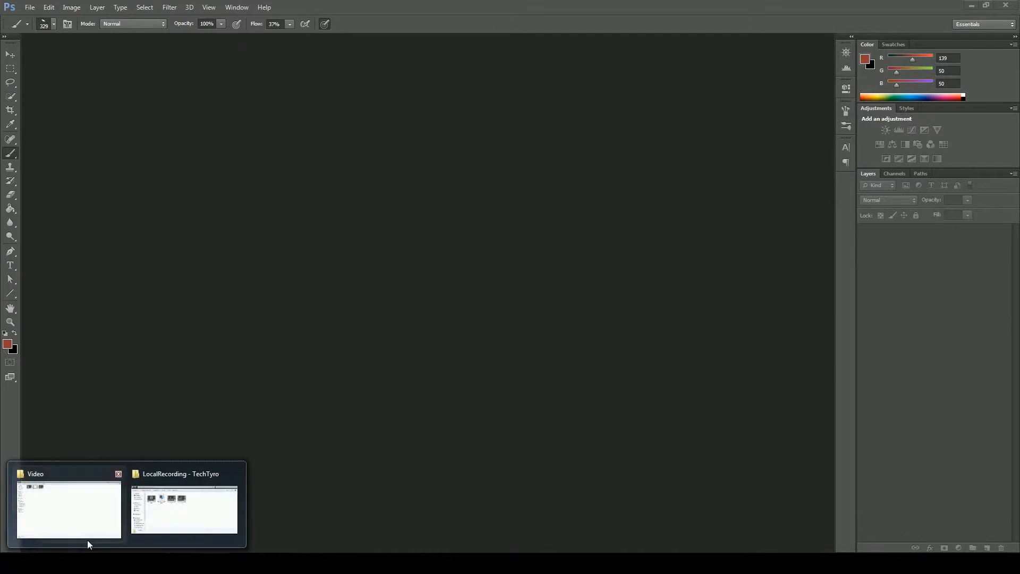
# Open tilebase.png and extend its canvas with the Crop tool to the right of and below the hexagon.
pyautogui.moveTo(165, 508)
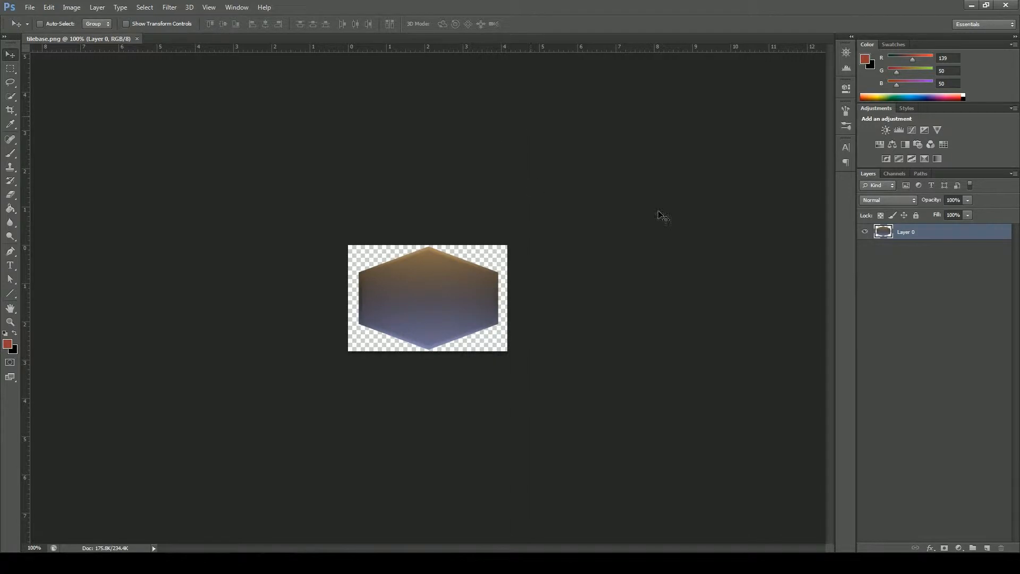
pyautogui.click(11, 110)
pyautogui.moveTo(508, 351); pyautogui.dragTo(630, 450)
pyautogui.press('Return')
pyautogui.click(10, 54)
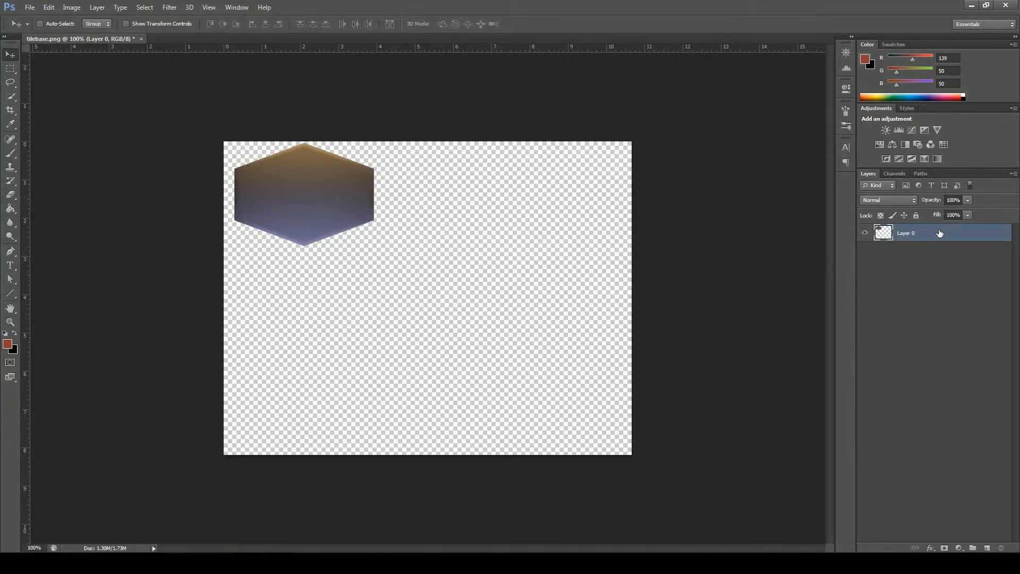
# Duplicate the hexagon's Layer 0 five times.
pyautogui.moveTo(939, 230); pyautogui.dragTo(987, 548)
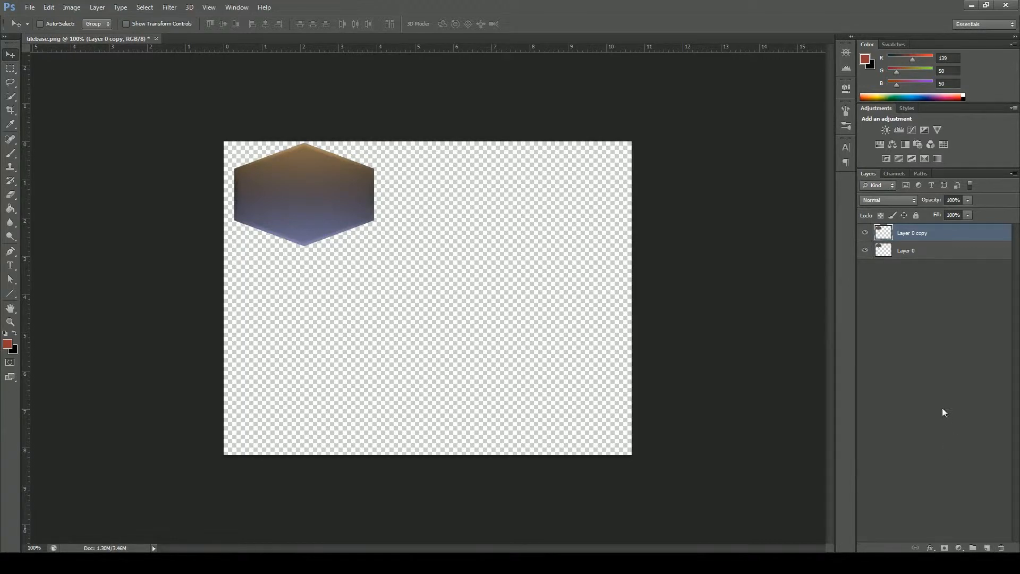
pyautogui.hotkey('ctrl', 'j')
pyautogui.hotkey('ctrl', 'j')
pyautogui.hotkey('ctrl', 'j')
pyautogui.hotkey('ctrl', 'j')
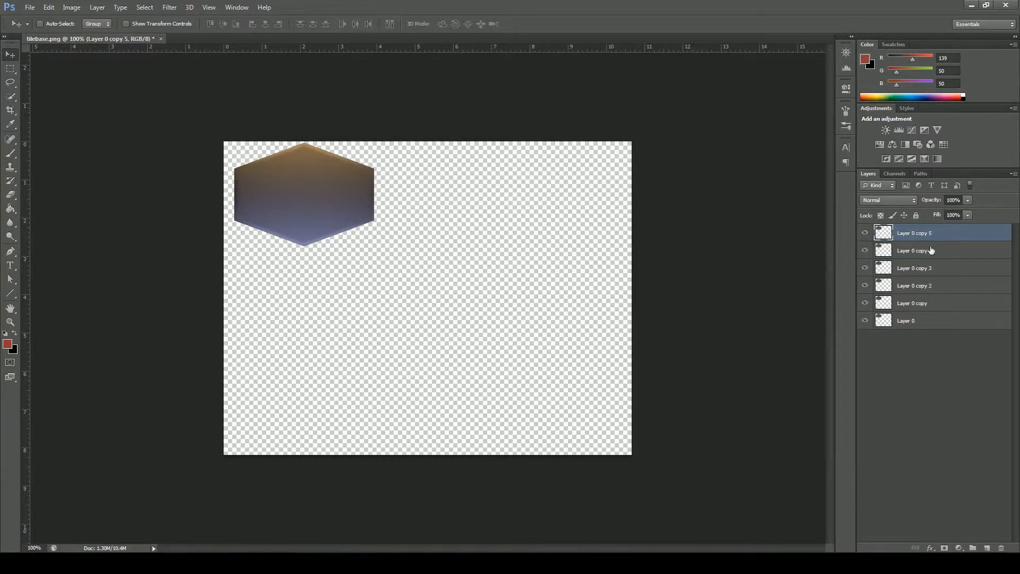
# Hide Layer 0 copy 2 through copy 5 and place Layer 0 copy right of the original hexagon, leaving a narrow gap.
pyautogui.moveTo(864, 233); pyautogui.dragTo(864, 285)
pyautogui.click(925, 303)
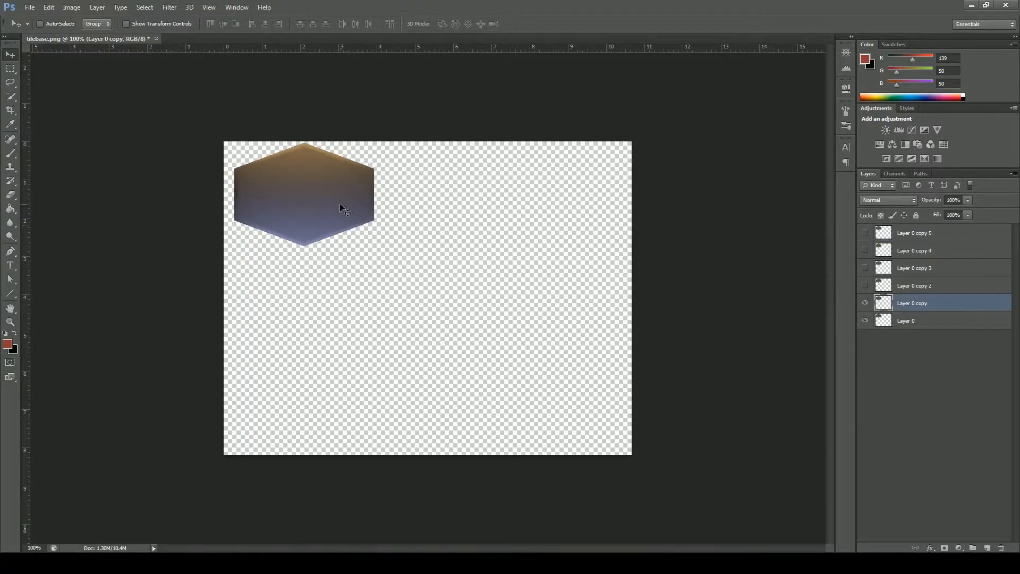
pyautogui.moveTo(340, 204); pyautogui.dragTo(481, 227)
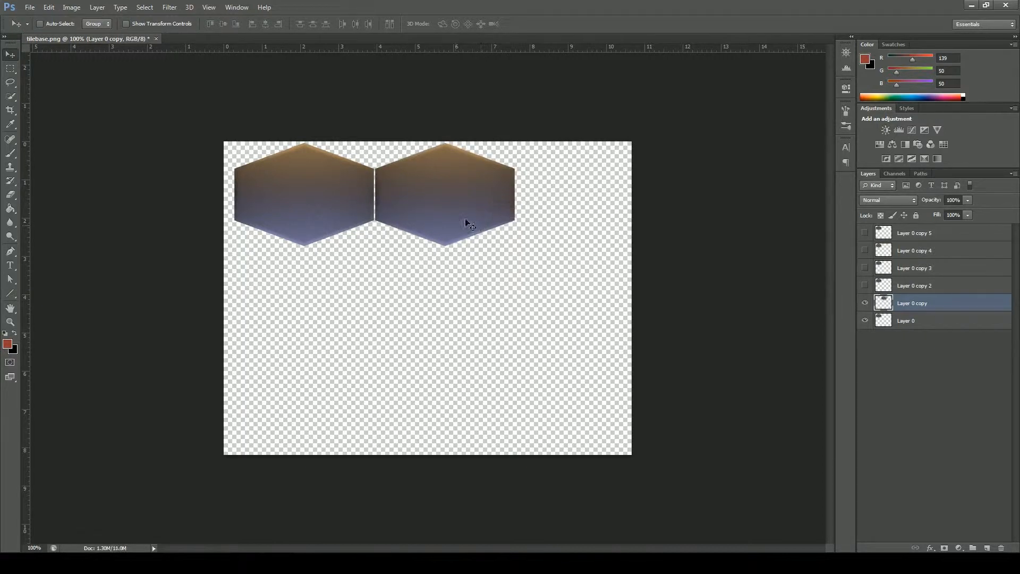
pyautogui.hotkey('ctrl', '+')
pyautogui.hotkey('ctrl', '+')
pyautogui.moveTo(318, 136); pyautogui.dragTo(275, 322)
# Show Layer 0 copy 2 and fit its hexagon below and between the two upper ones with a matching narrow gap.
pyautogui.click(865, 286)
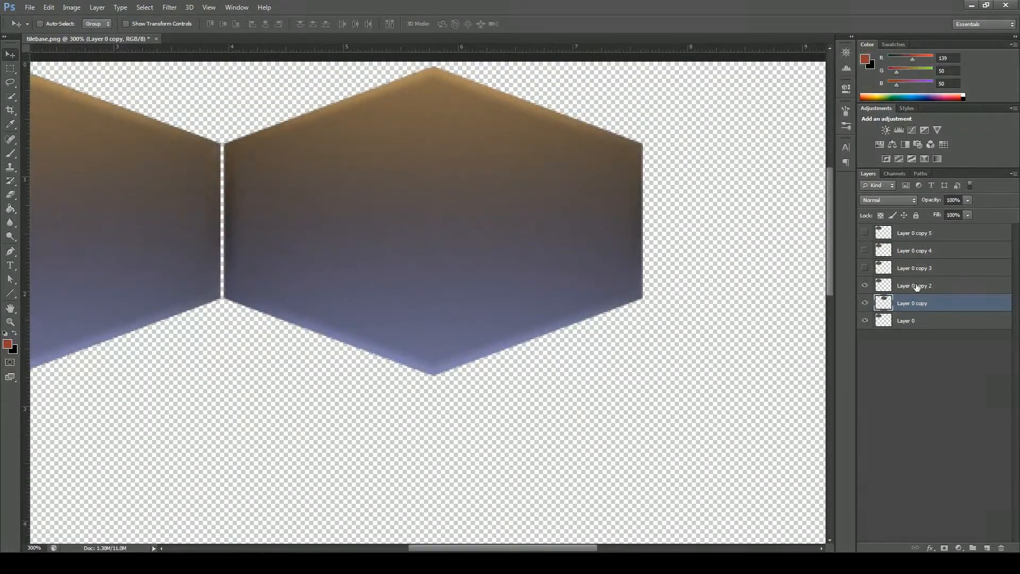
pyautogui.click(905, 285)
pyautogui.moveTo(393, 258); pyautogui.dragTo(524, 481)
pyautogui.moveTo(234, 271); pyautogui.dragTo(456, 244)
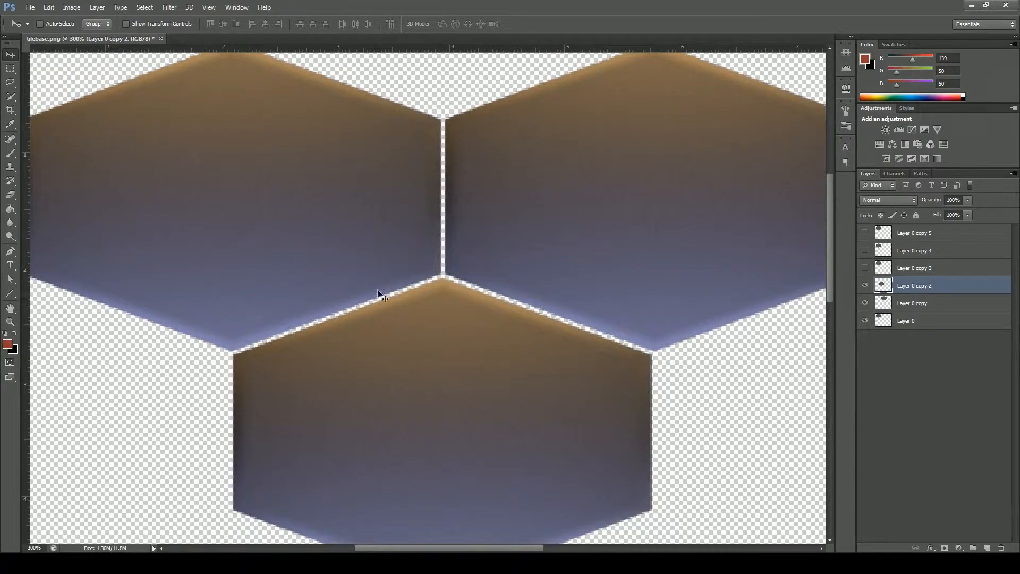
pyautogui.press('Up')
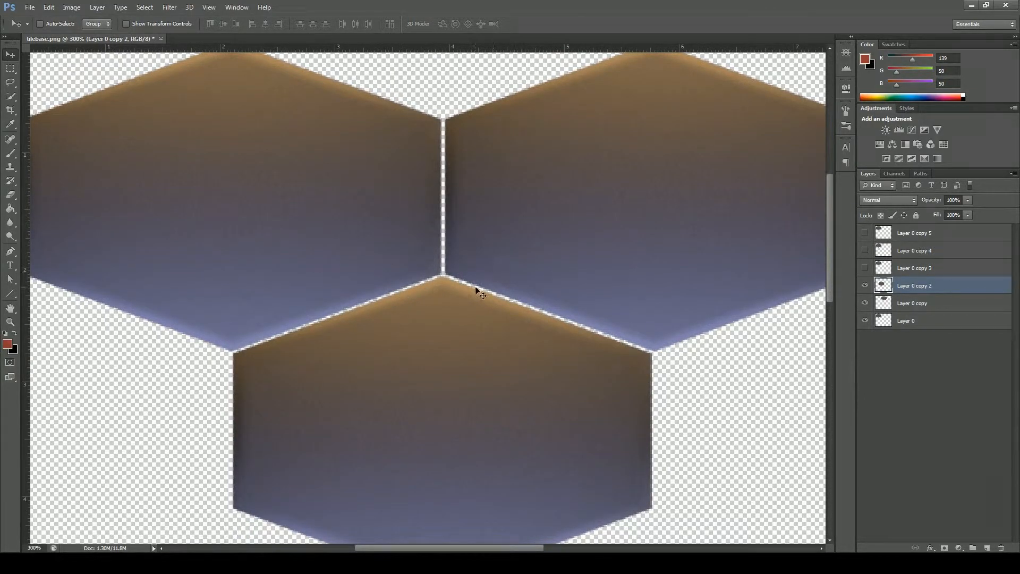
pyautogui.moveTo(477, 289); pyautogui.dragTo(465, 201)
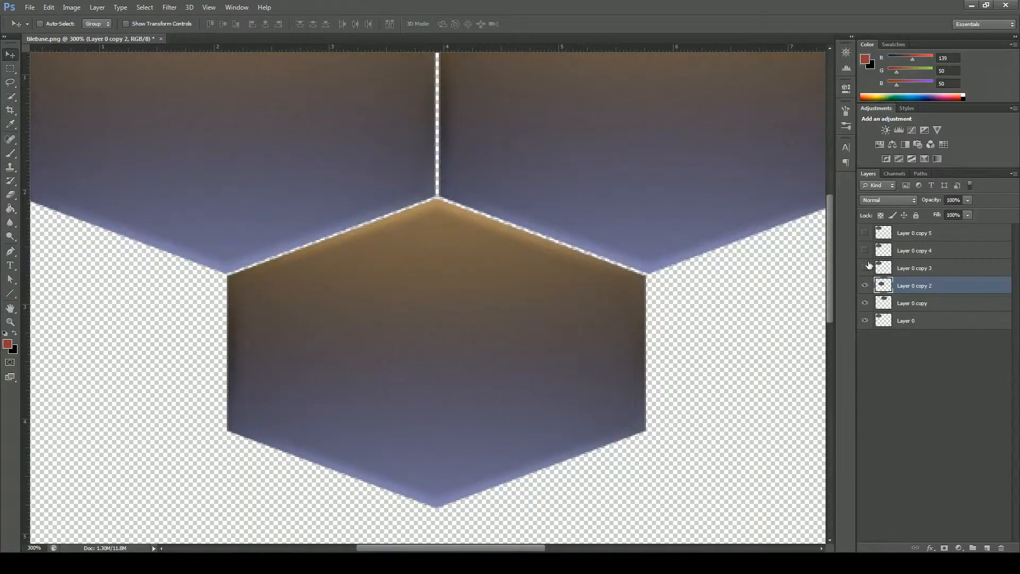
# Show Layer 0 copy 3, place its hexagon at the right of the second row, and make Layer 0 copy 4 visible.
pyautogui.moveTo(298, 171); pyautogui.dragTo(485, 187)
pyautogui.moveTo(501, 137); pyautogui.dragTo(344, 318)
pyautogui.hotkey('ctrl', 'z')
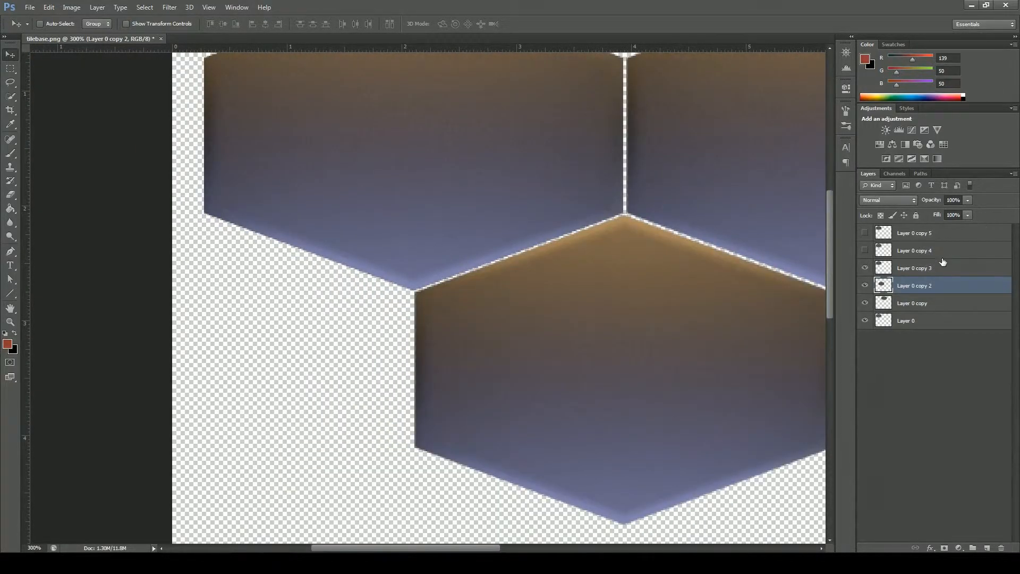
pyautogui.click(913, 268)
pyautogui.moveTo(455, 261); pyautogui.dragTo(371, 397)
pyautogui.moveTo(712, 221); pyautogui.dragTo(978, 274)
pyautogui.click(864, 250)
pyautogui.moveTo(402, 292); pyautogui.dragTo(723, 267)
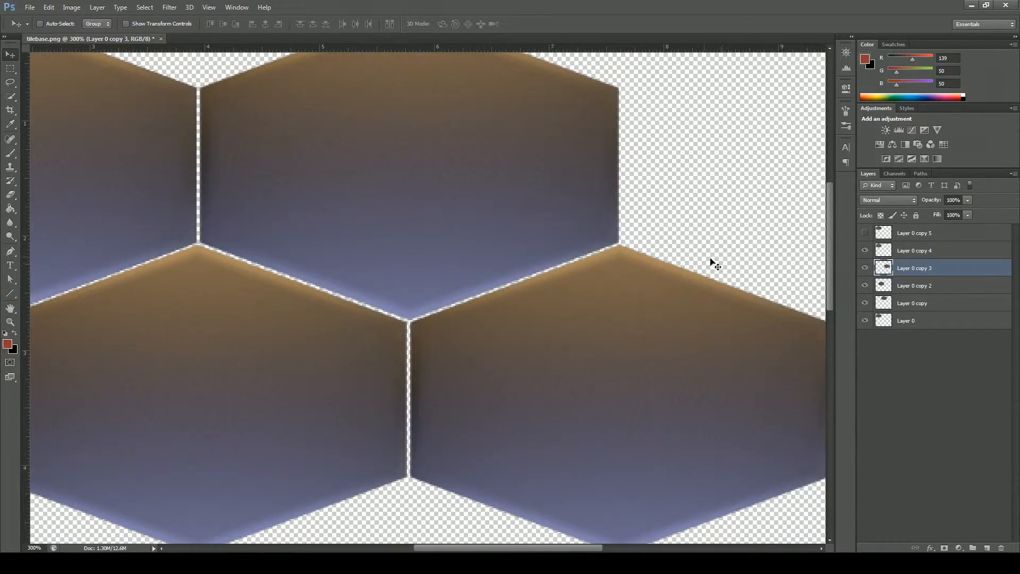
pyautogui.moveTo(297, 182); pyautogui.dragTo(414, 171)
pyautogui.hotkey('ctrl', '-')
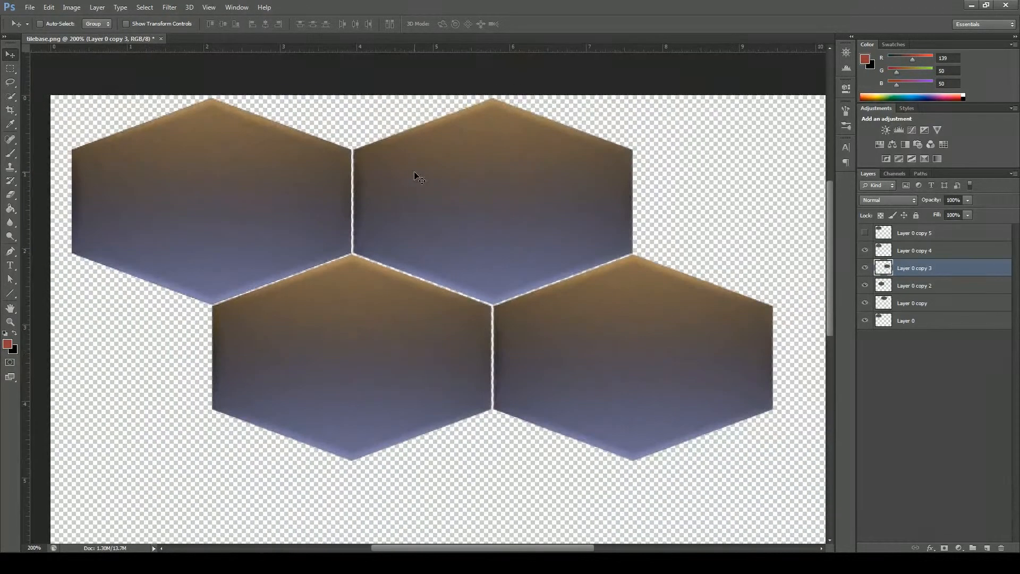
# Show Layer 0 copy 5 and place its hexagon at the left end of the second row, partly beyond the canvas.
pyautogui.click(866, 233)
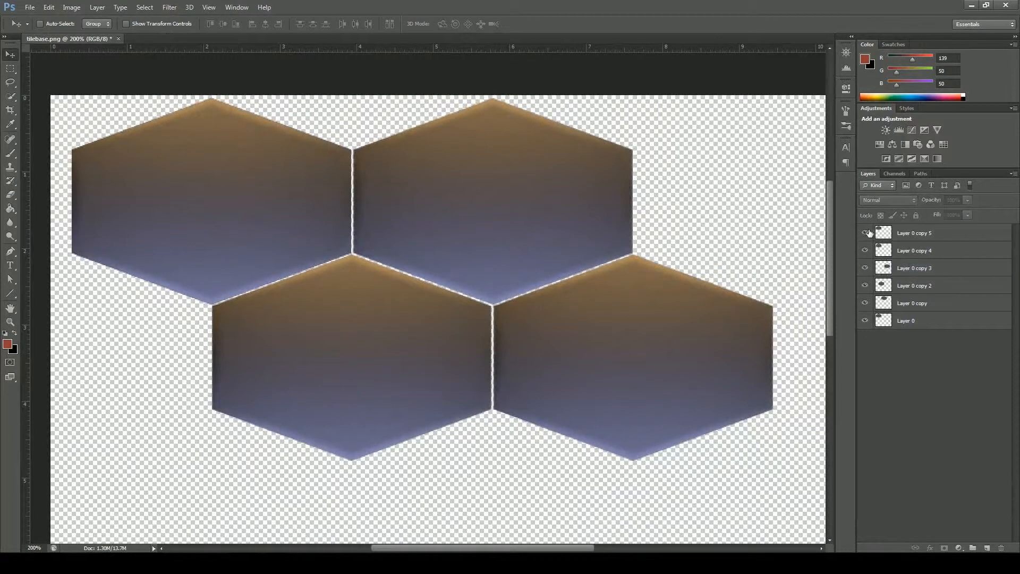
pyautogui.click(945, 232)
pyautogui.moveTo(542, 170); pyautogui.dragTo(400, 323)
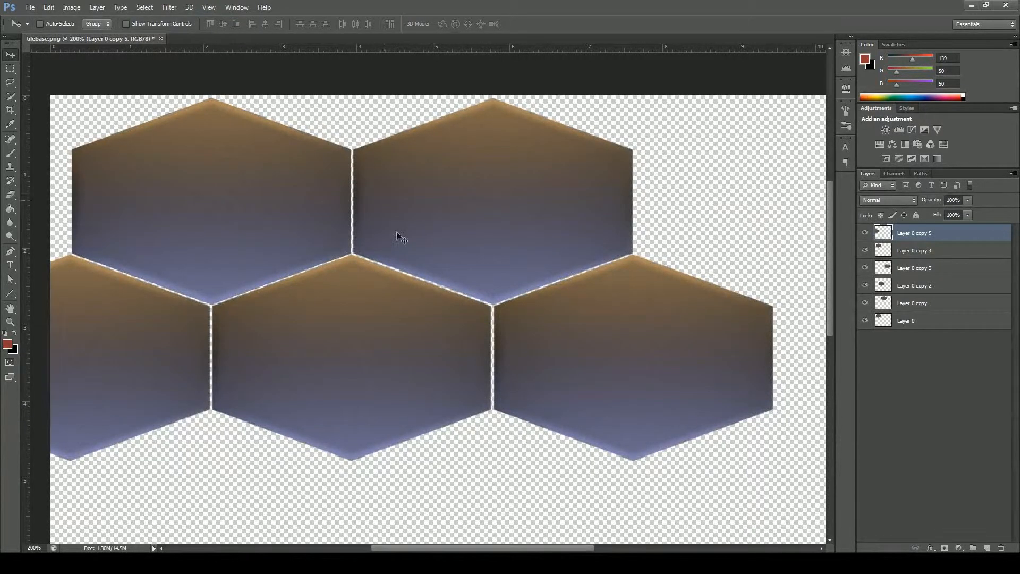
# Duplicate the hexagon layer twice and place the copies side by side as a third row with matching gaps.
pyautogui.scroll(-3, 211, 375)
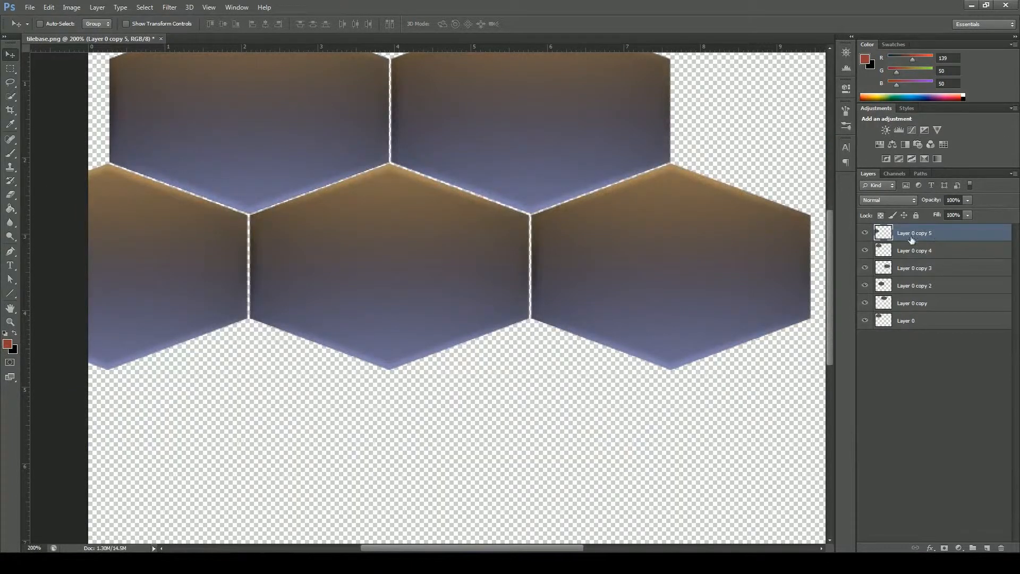
pyautogui.hotkey('ctrl', 'j')
pyautogui.moveTo(474, 237); pyautogui.dragTo(597, 384)
pyautogui.hotkey('ctrl', 'j')
pyautogui.moveTo(340, 374); pyautogui.dragTo(611, 379)
# Duplicate the hexagon once more and fit it above and between the two top-row hexagons, mostly beyond the canvas.
pyautogui.moveTo(455, 141)
pyautogui.mouseDown()
pyautogui.moveTo(492, 251)
pyautogui.moveTo(506, 198)
pyautogui.moveTo(493, 287)
pyautogui.moveTo(455, 305)
pyautogui.moveTo(276, 2)
pyautogui.moveTo(319, 80)
pyautogui.moveTo(430, 182)
pyautogui.moveTo(474, 167)
pyautogui.moveTo(460, 392)
pyautogui.moveTo(429, 154)
pyautogui.moveTo(442, 155)
pyautogui.mouseUp()
pyautogui.moveTo(572, 316); pyautogui.dragTo(564, 235)
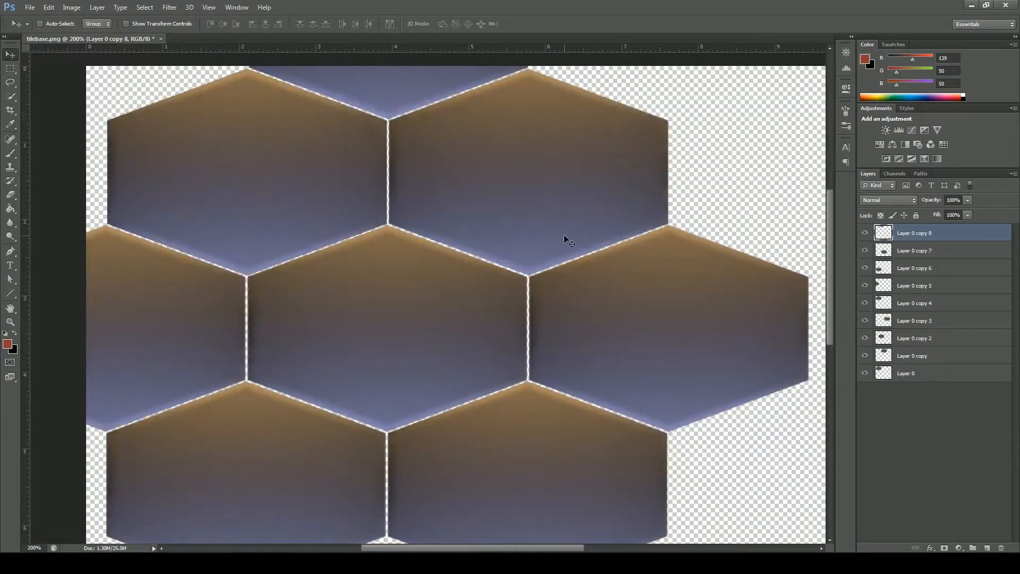
pyautogui.hotkey('ctrl', '-')
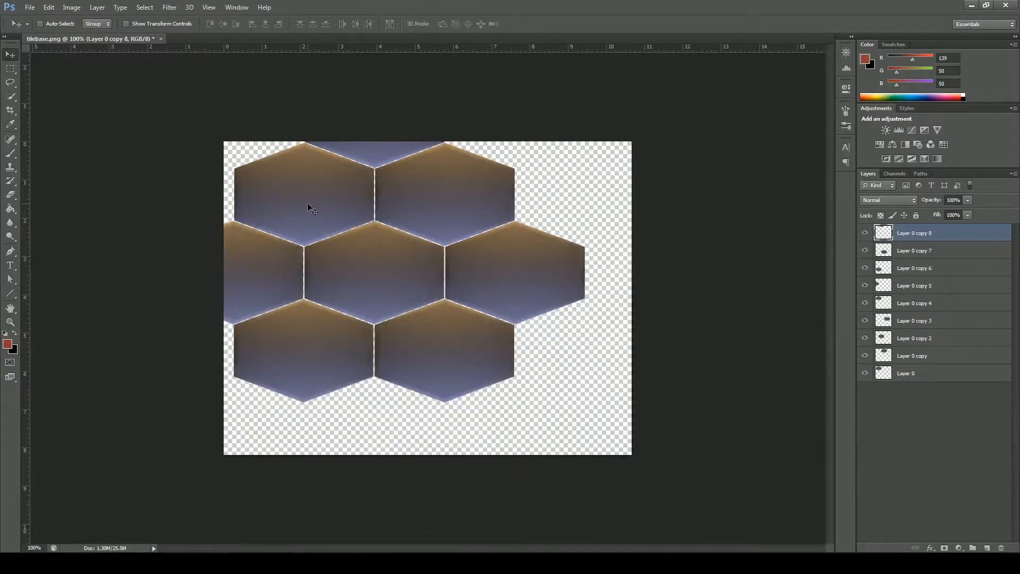
# Start a crop with its left edge on the first-row hexagon's left side and its right edge just past the last hexagon's side.
pyautogui.click(10, 110)
pyautogui.hotkey('ctrl', '+')
pyautogui.moveTo(205, 239); pyautogui.dragTo(412, 352)
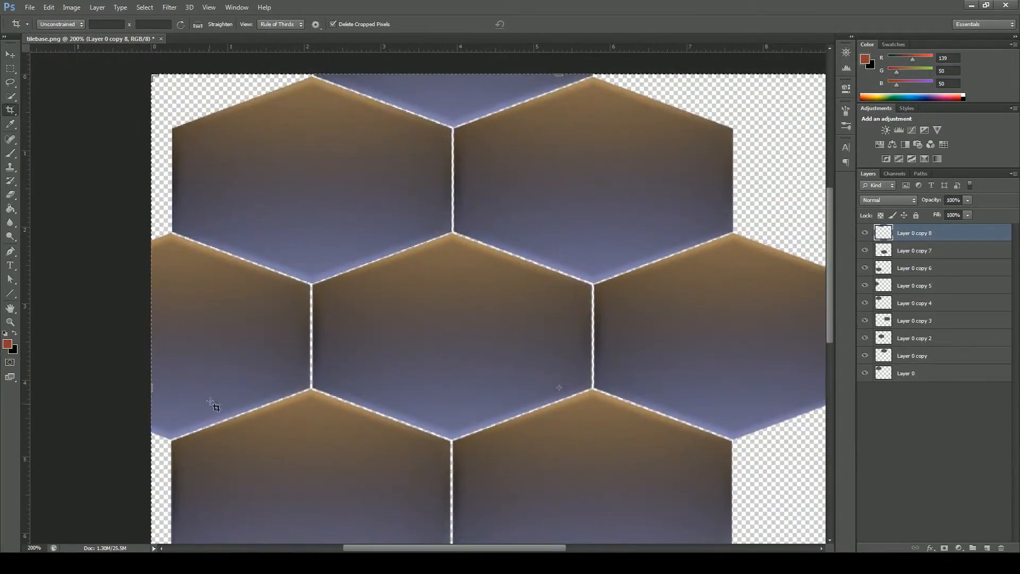
pyautogui.moveTo(152, 389); pyautogui.dragTo(162, 388)
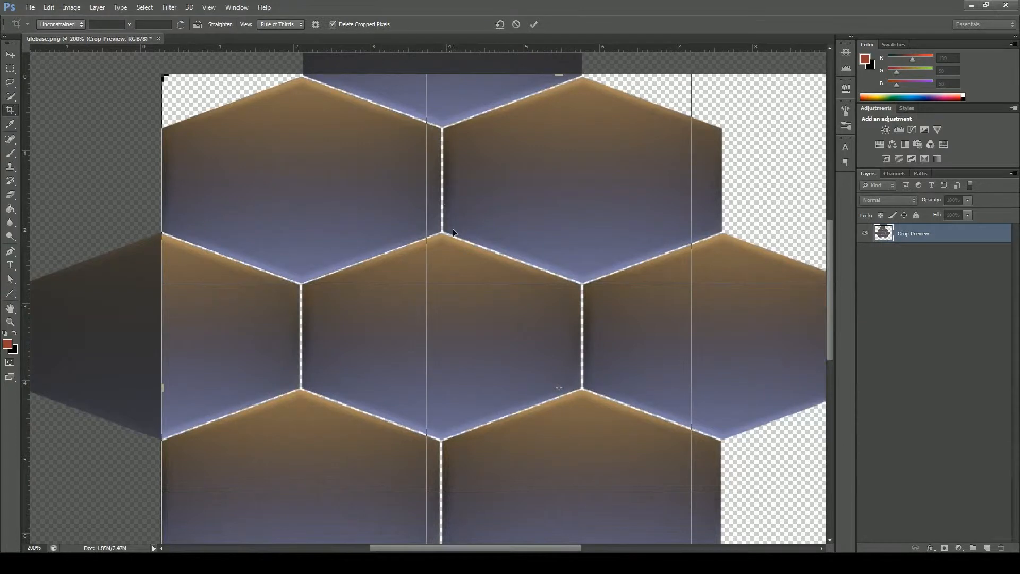
pyautogui.moveTo(594, 264); pyautogui.dragTo(632, 291)
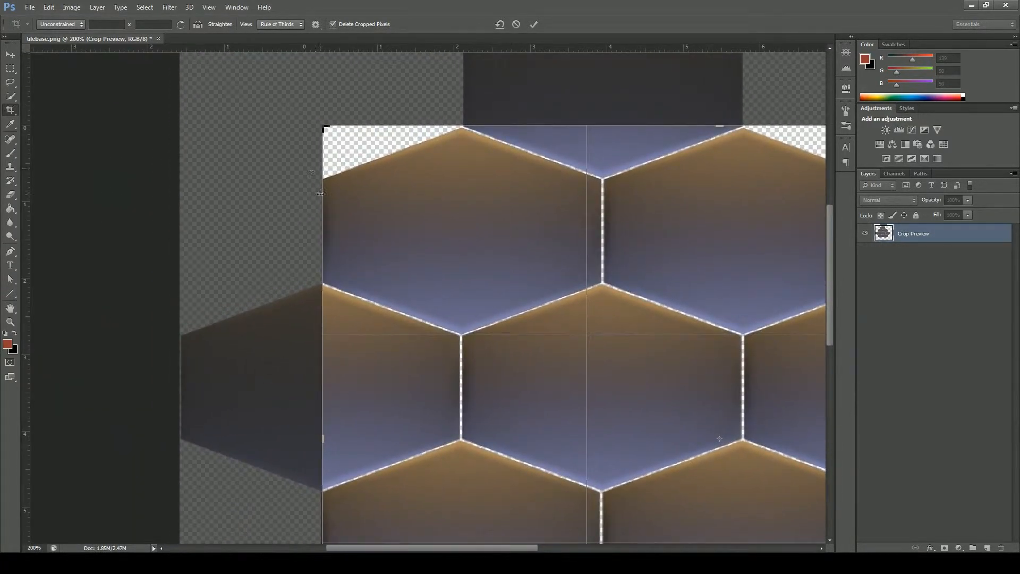
pyautogui.moveTo(530, 256); pyautogui.dragTo(440, 244)
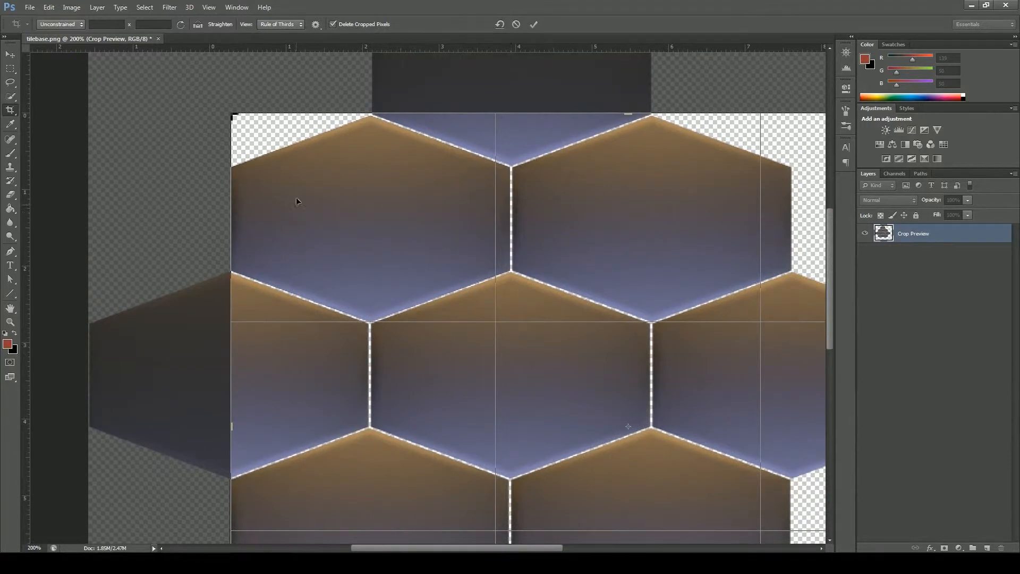
pyautogui.moveTo(367, 220); pyautogui.dragTo(212, 208)
pyautogui.moveTo(738, 413); pyautogui.dragTo(622, 414)
# Lower the crop's top edge to the junction where the uppermost hexagon's bottom tip meets the first row.
pyautogui.moveTo(528, 357); pyautogui.dragTo(551, 145)
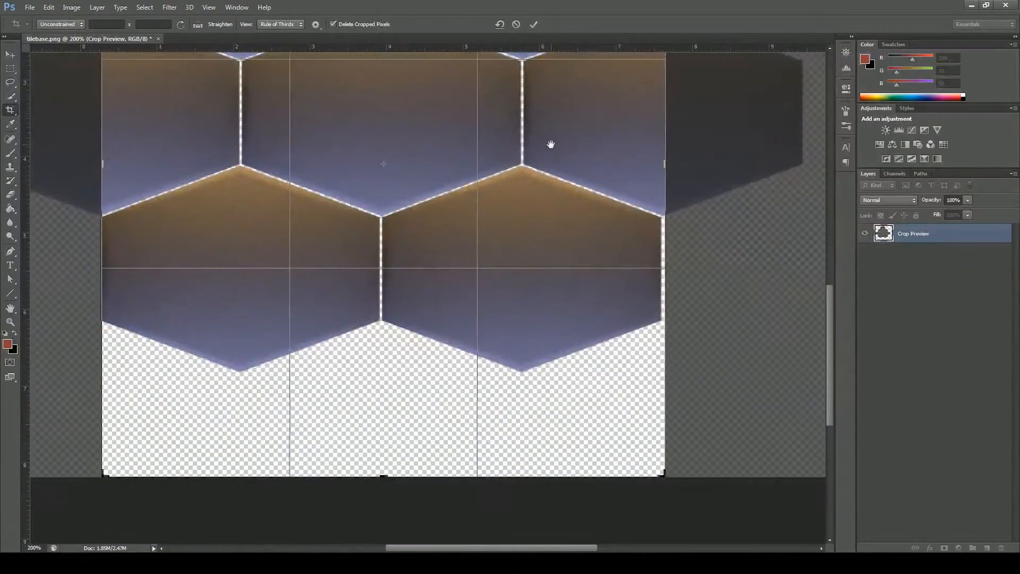
pyautogui.moveTo(480, 167); pyautogui.dragTo(482, 411)
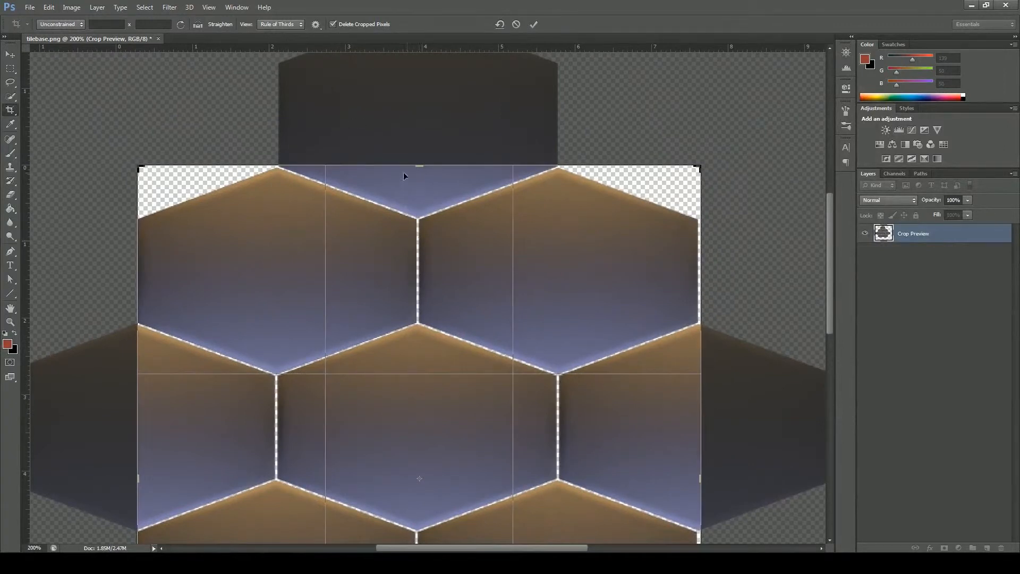
pyautogui.moveTo(420, 166); pyautogui.dragTo(423, 192)
pyautogui.moveTo(387, 330)
pyautogui.mouseDown()
pyautogui.moveTo(440, 142)
pyautogui.moveTo(408, 307)
pyautogui.mouseUp()
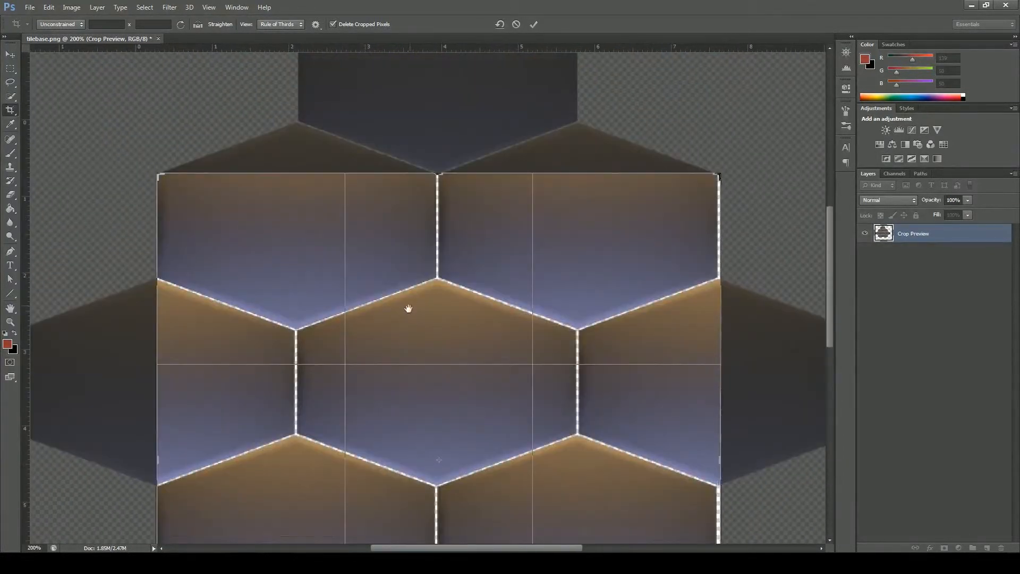
# Raise the crop's bottom edge to the lower tip of the second row's middle hexagon.
pyautogui.moveTo(483, 209); pyautogui.dragTo(484, 153)
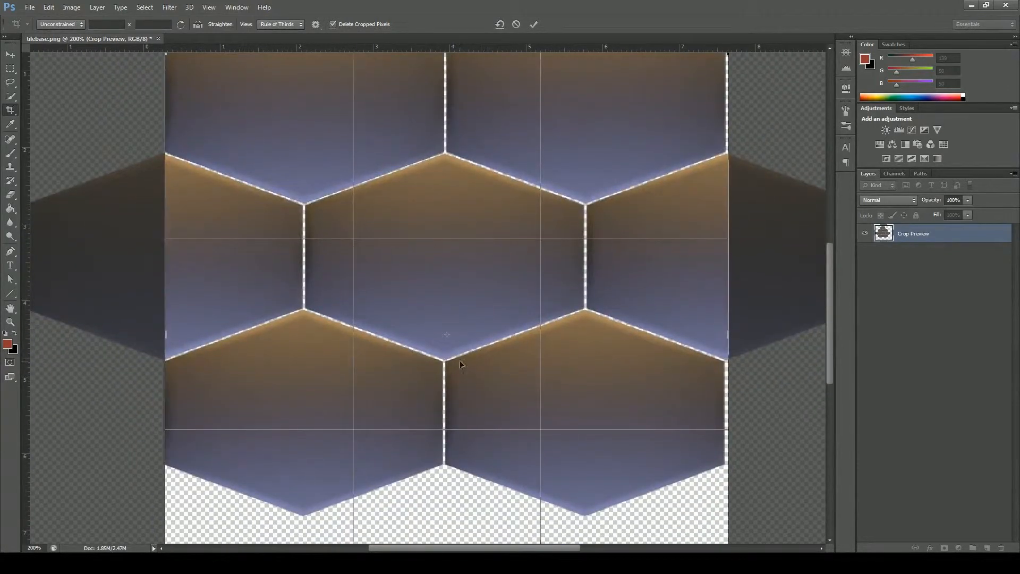
pyautogui.moveTo(467, 337); pyautogui.dragTo(457, 198)
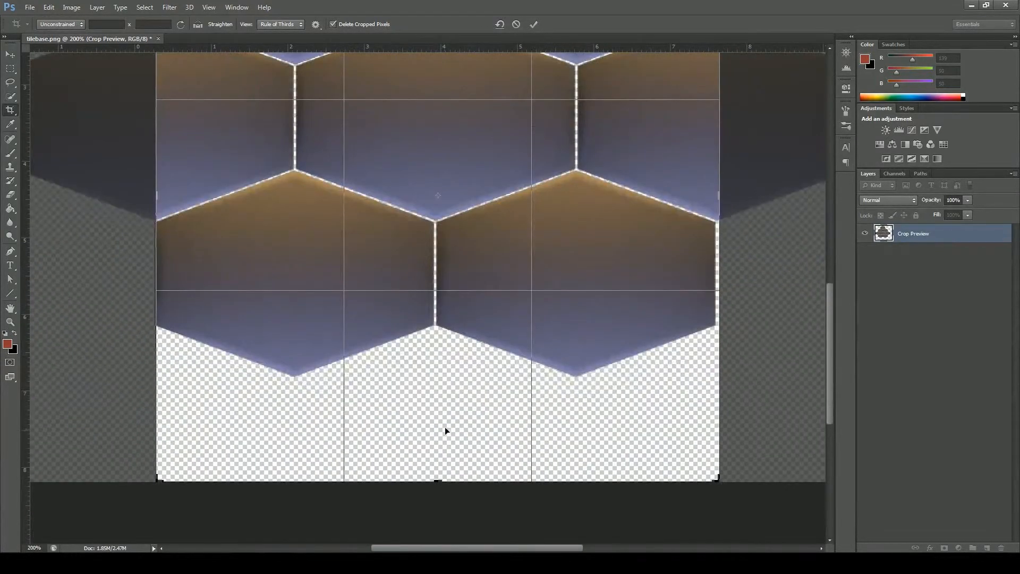
pyautogui.moveTo(438, 481); pyautogui.dragTo(443, 352)
pyautogui.moveTo(444, 209); pyautogui.dragTo(455, 242)
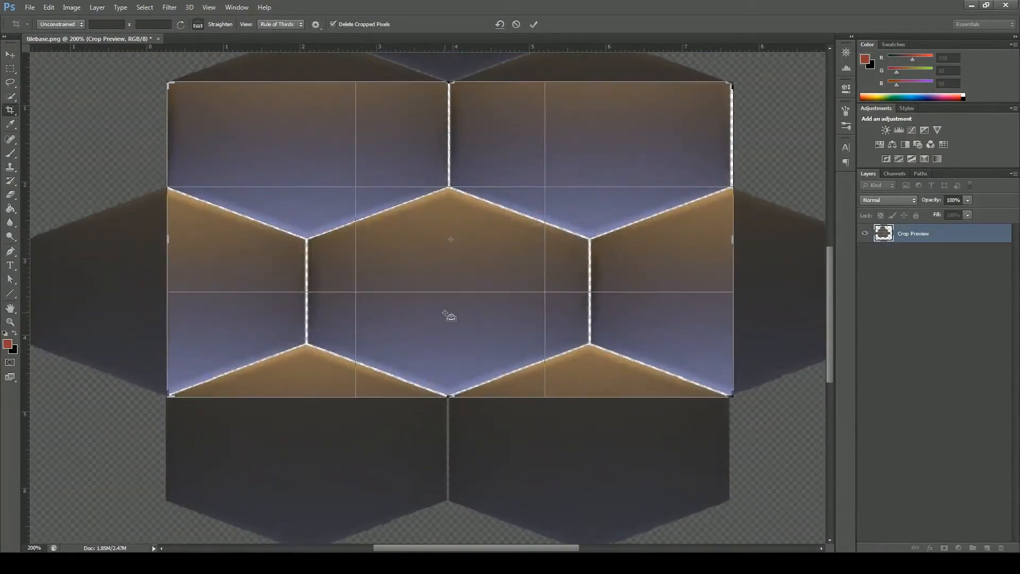
# Check the crop's bottom and top edges up close and fine-tune the top edge at the hexagon junction.
pyautogui.hotkey('ctrl', '+')
pyautogui.moveTo(448, 314); pyautogui.dragTo(421, 250)
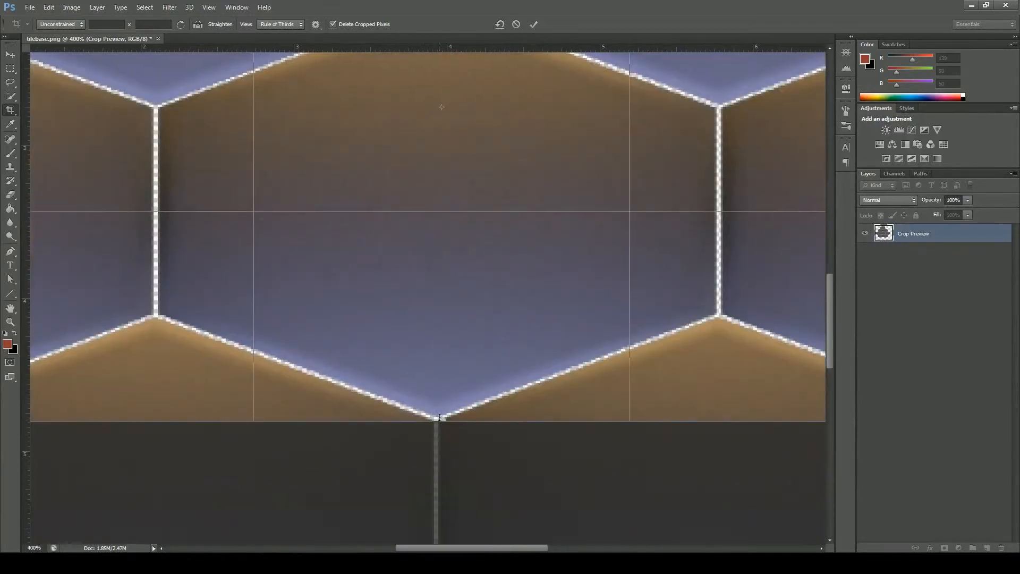
pyautogui.moveTo(444, 141); pyautogui.dragTo(432, 335)
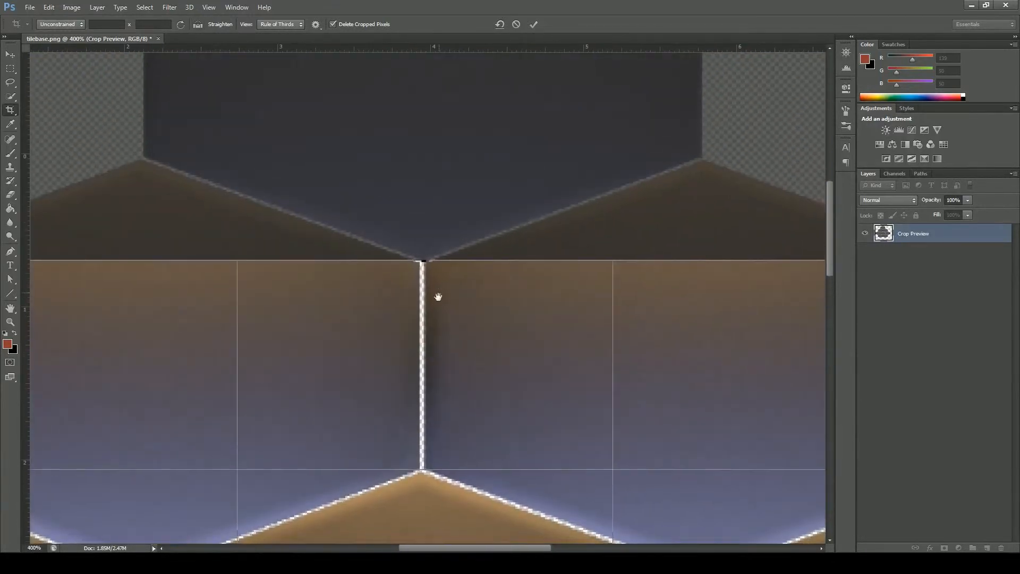
pyautogui.moveTo(423, 260); pyautogui.dragTo(423, 260)
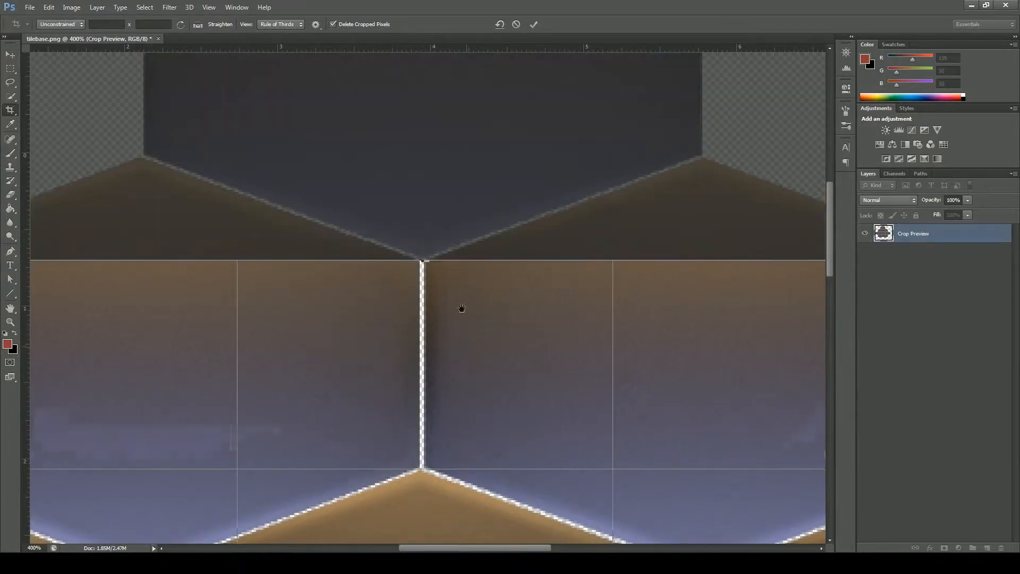
pyautogui.moveTo(461, 308); pyautogui.dragTo(500, 101)
pyautogui.hotkey('ctrl', '-')
pyautogui.hotkey('ctrl', '-')
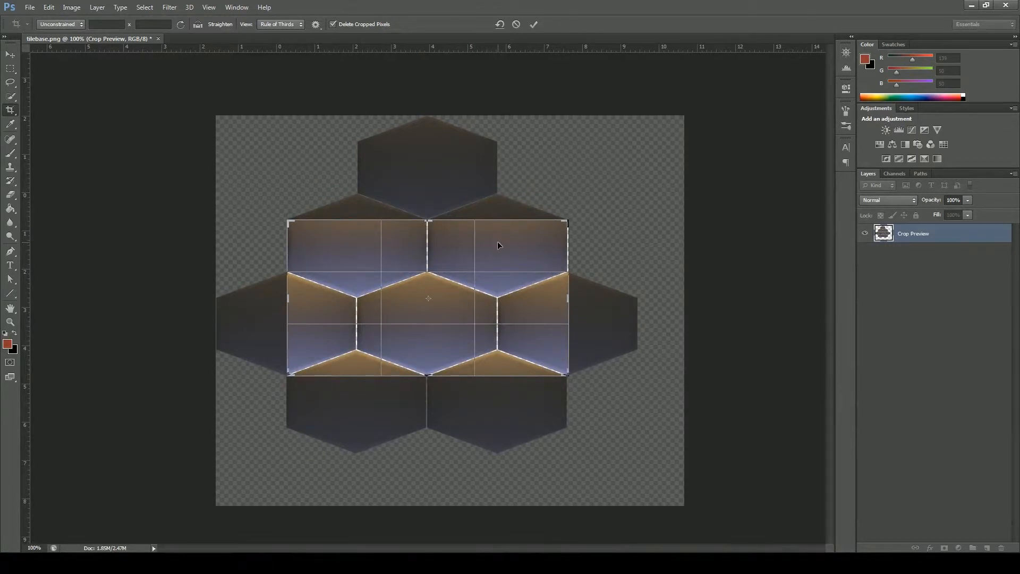
# Apply the crop with Delete Cropped Pixels turned off.
pyautogui.click(332, 22)
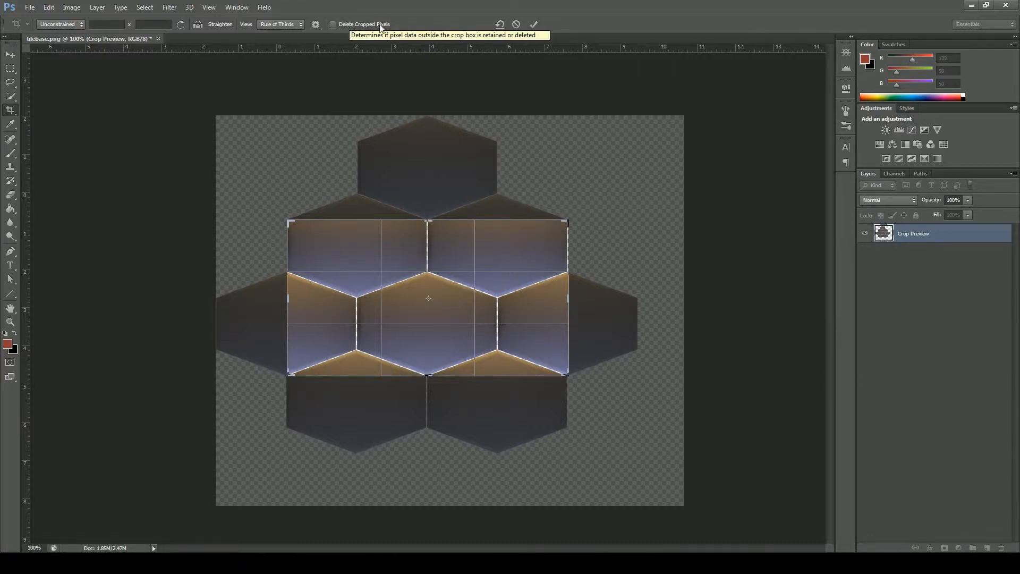
pyautogui.click(348, 25)
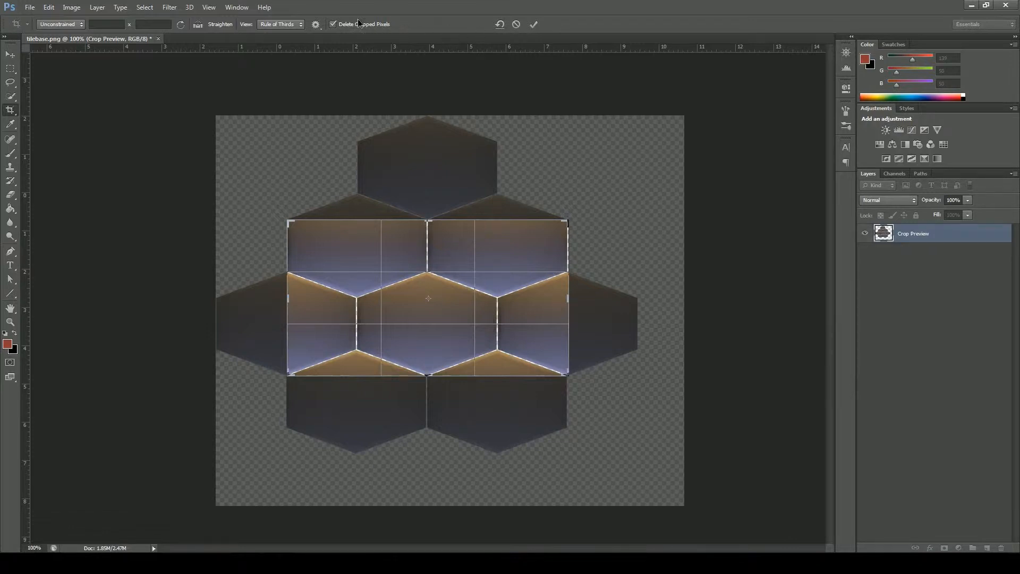
pyautogui.click(534, 25)
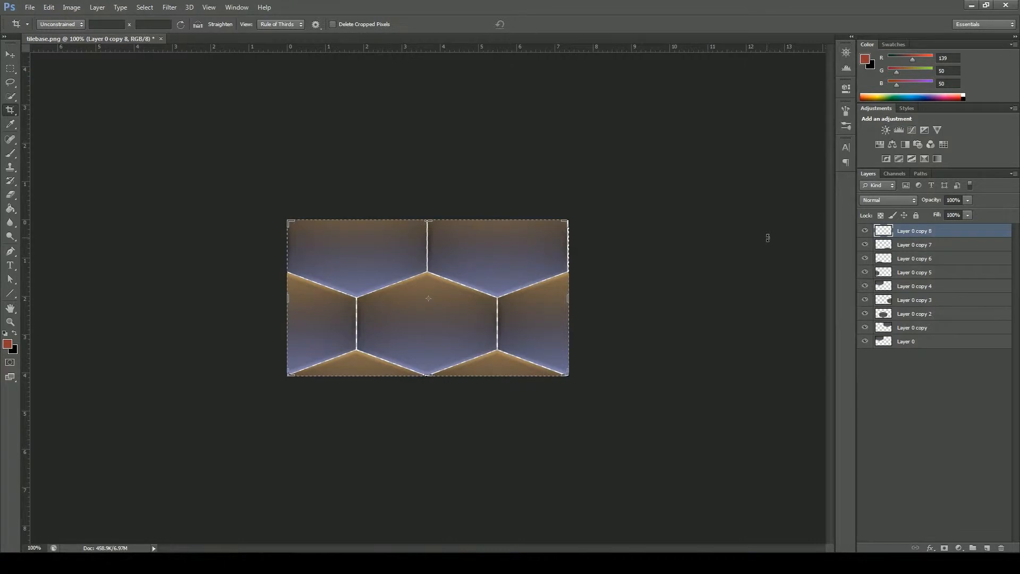
# Group all the hexagon layers and merge a duplicate of the group into one layer, keeping the original group hidden.
pyautogui.keyDown('shift'); pyautogui.click(924, 341); pyautogui.keyUp('shift')
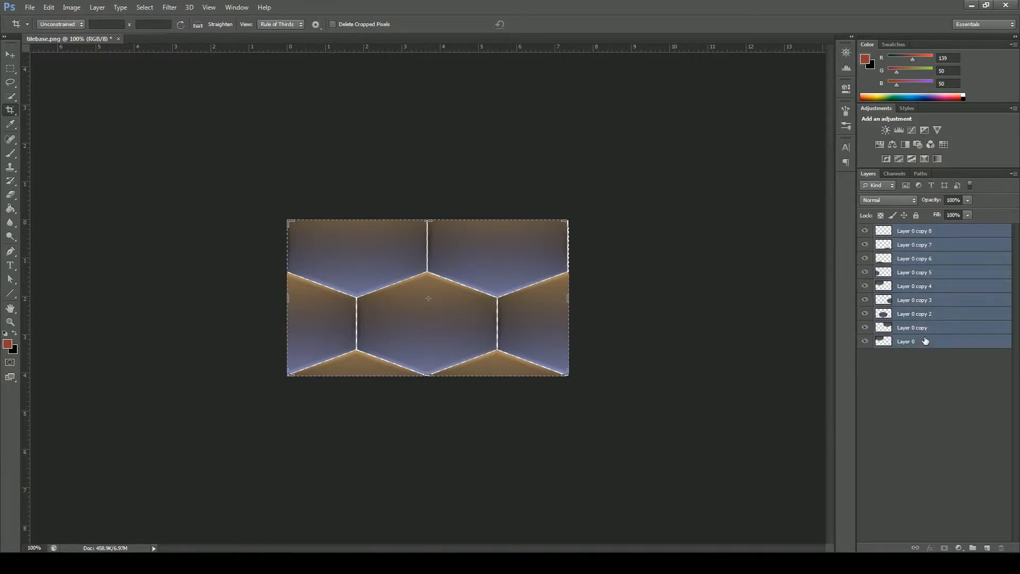
pyautogui.moveTo(931, 342); pyautogui.dragTo(973, 547)
pyautogui.moveTo(924, 234); pyautogui.dragTo(986, 548)
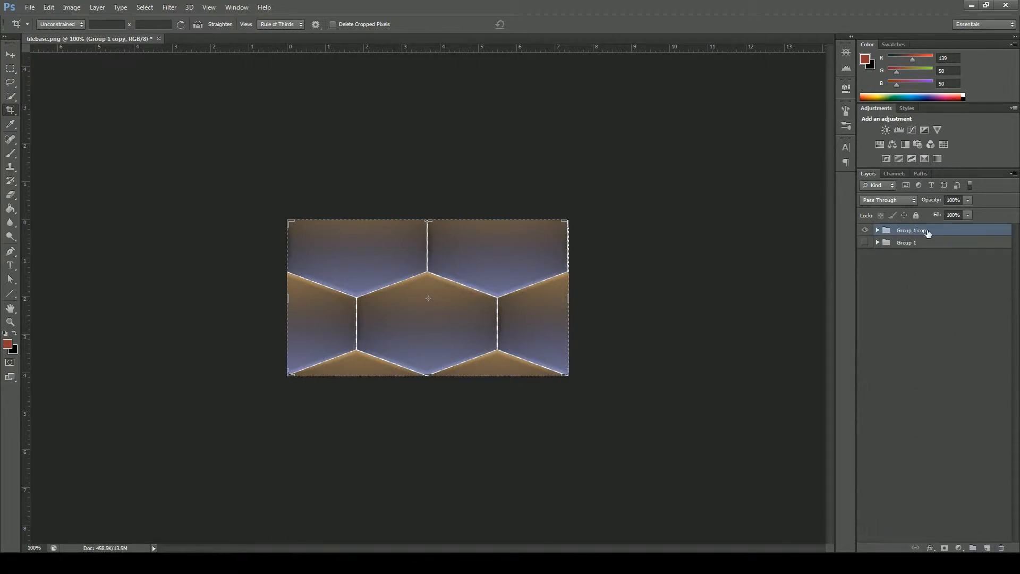
pyautogui.rightClick(948, 234)
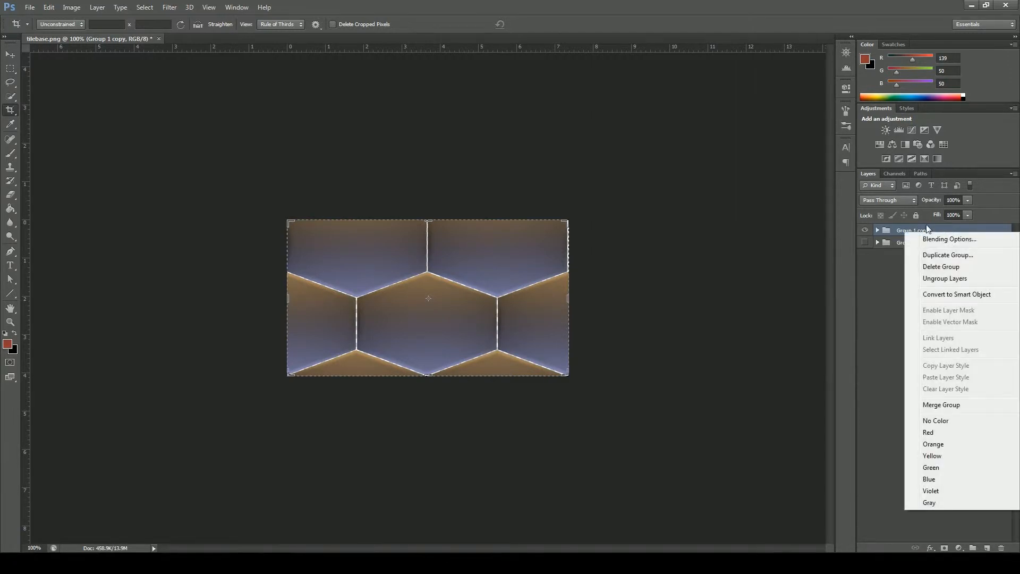
pyautogui.click(941, 404)
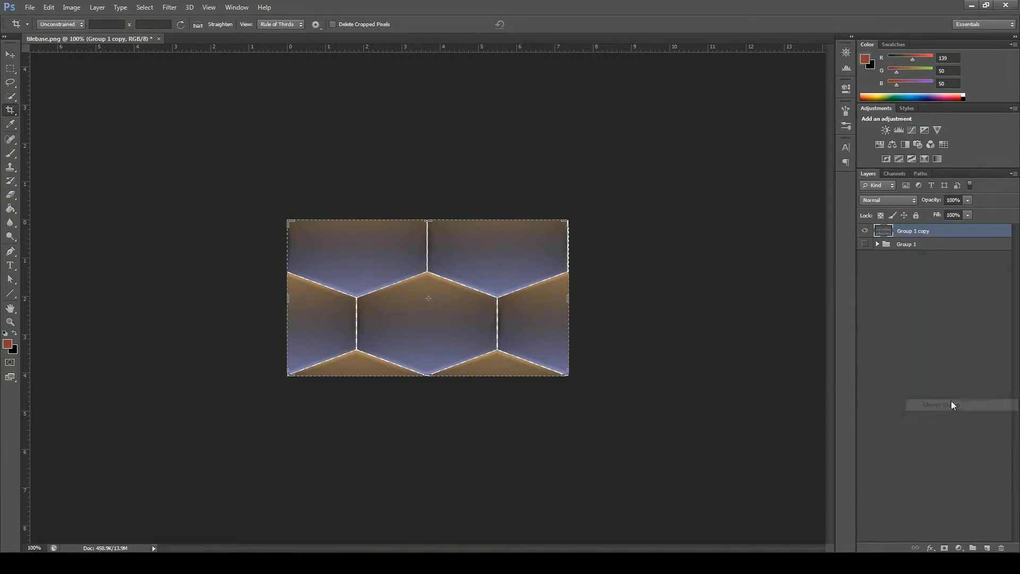
# Preview the merged layer's seams with a wrap-around Offset of +219 pixels horizontally and +63 pixels vertically, without applying it.
pyautogui.click(11, 54)
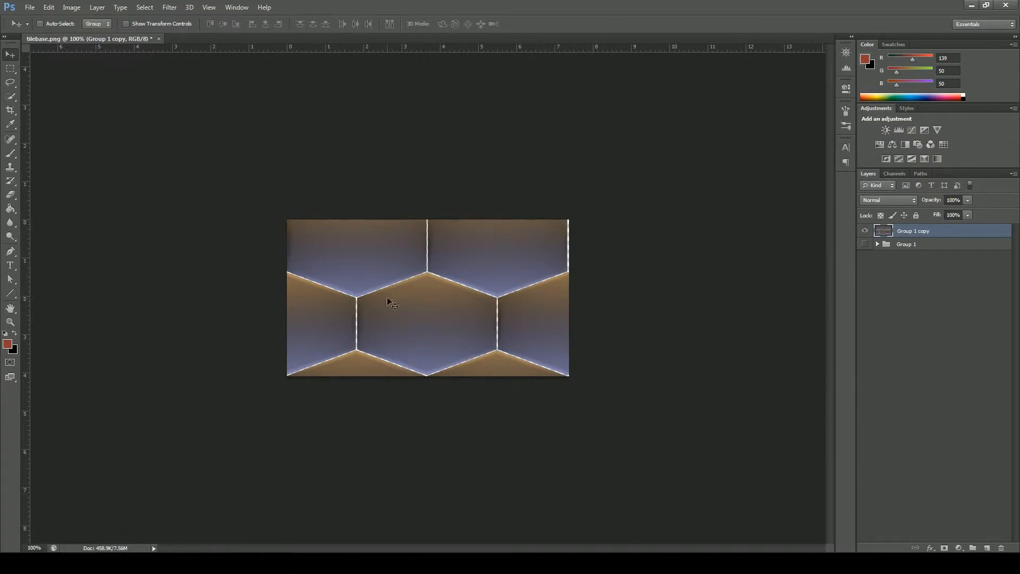
pyautogui.click(174, 9)
pyautogui.moveTo(215, 196)
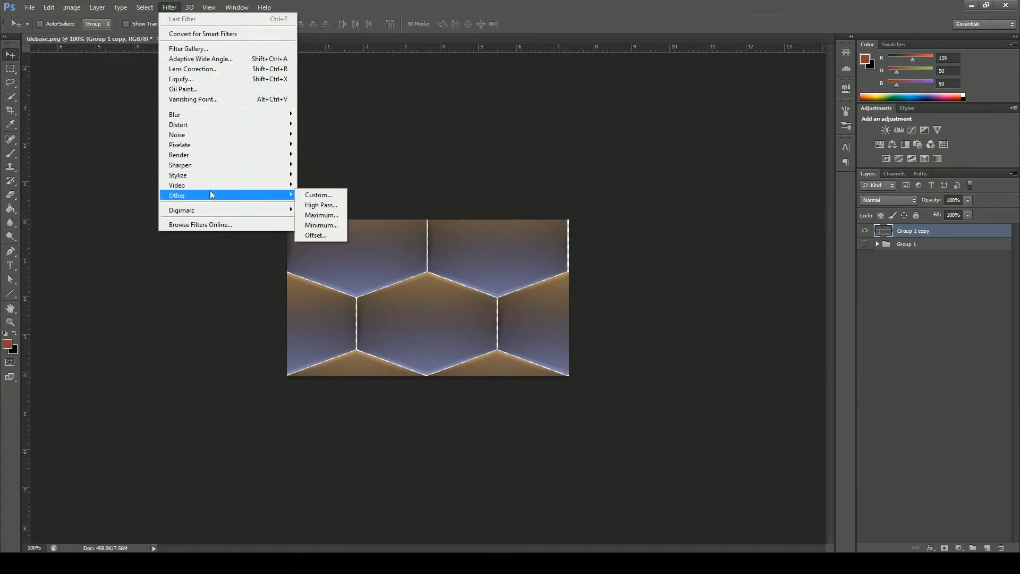
pyautogui.click(328, 243)
pyautogui.moveTo(494, 157); pyautogui.dragTo(684, 193)
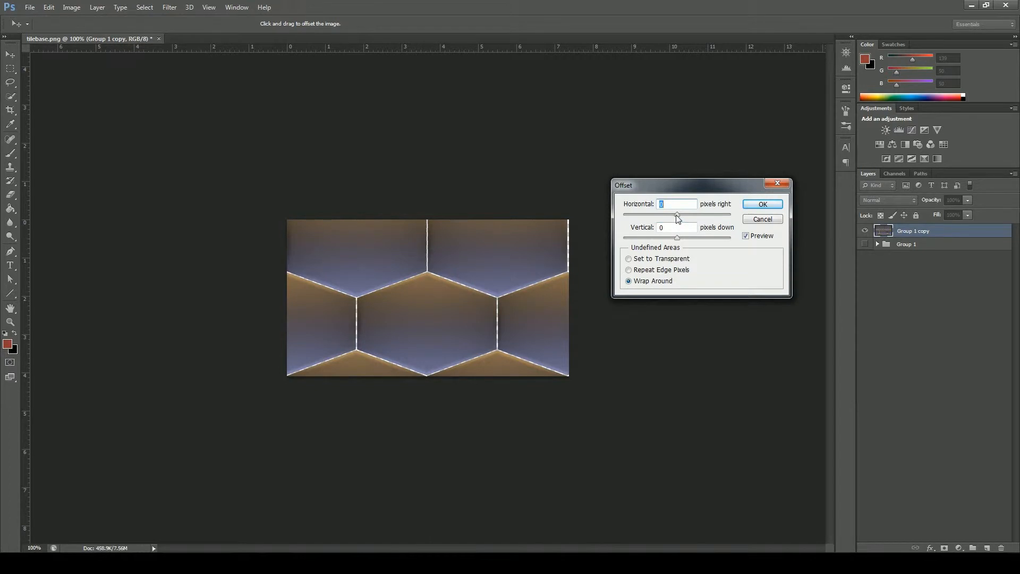
pyautogui.moveTo(678, 218); pyautogui.dragTo(692, 222)
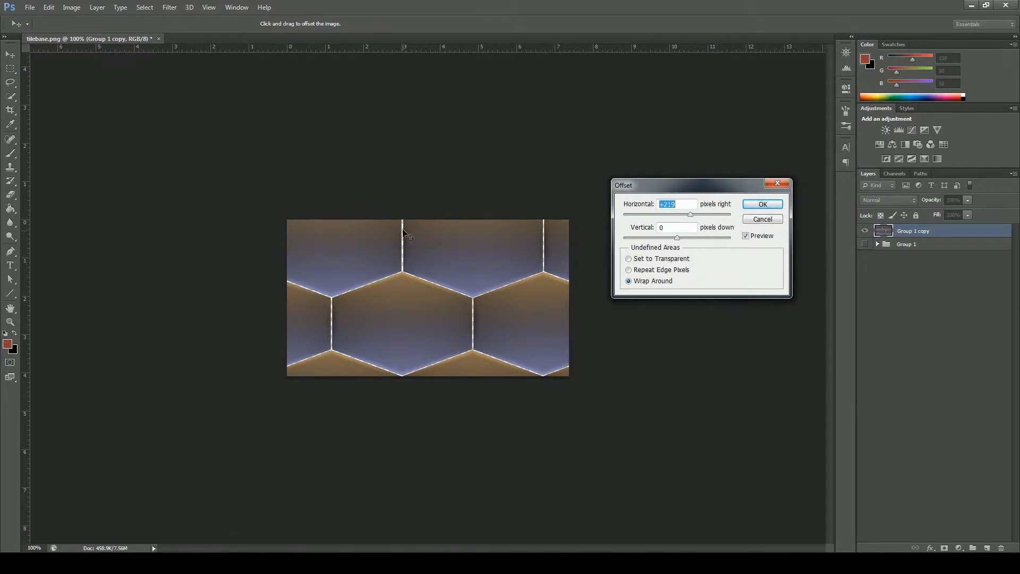
pyautogui.moveTo(677, 238); pyautogui.dragTo(683, 238)
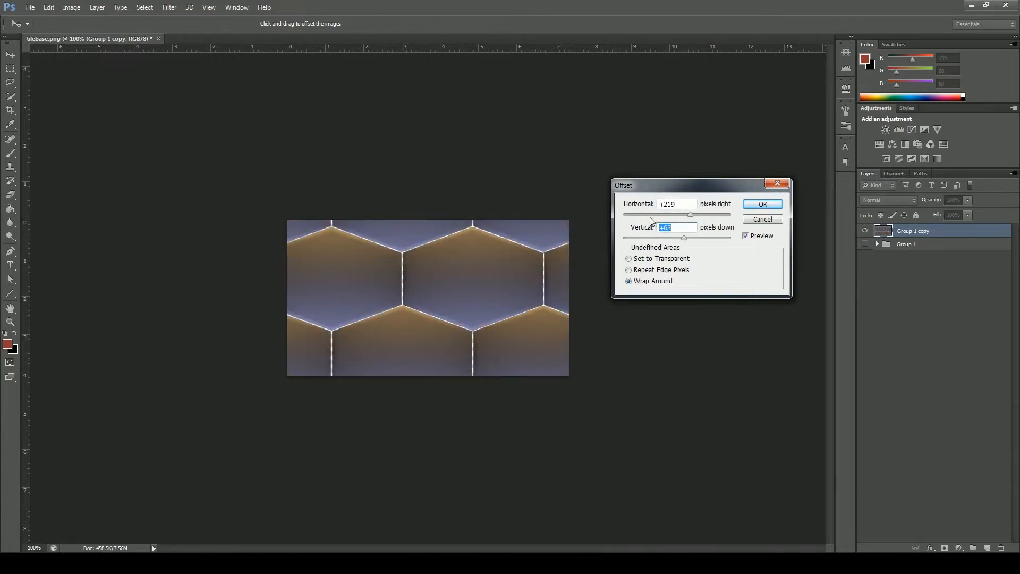
pyautogui.click(763, 220)
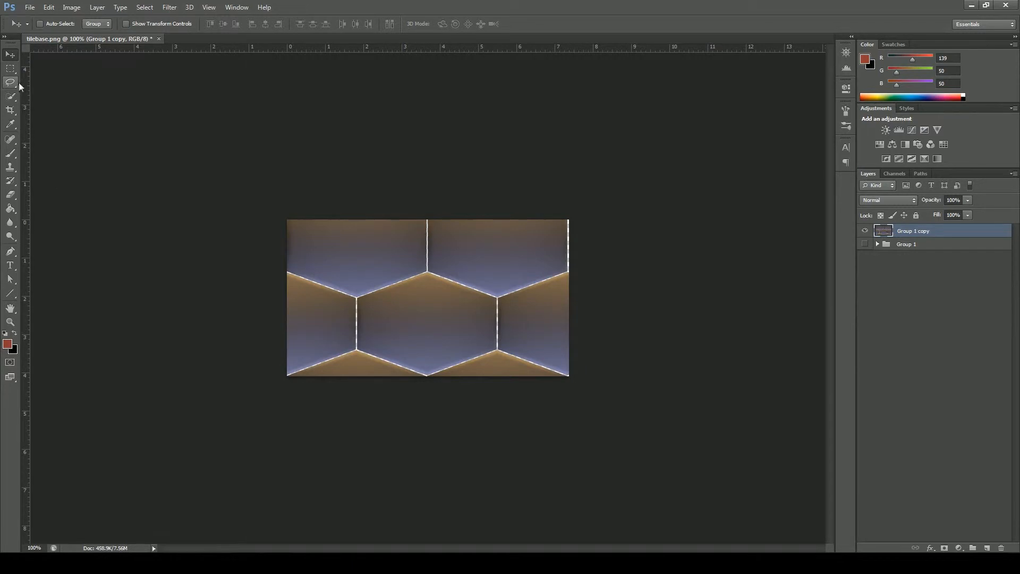
# Crop a thin sliver off the canvas's right edge along the white vertical hexagon border.
pyautogui.click(10, 110)
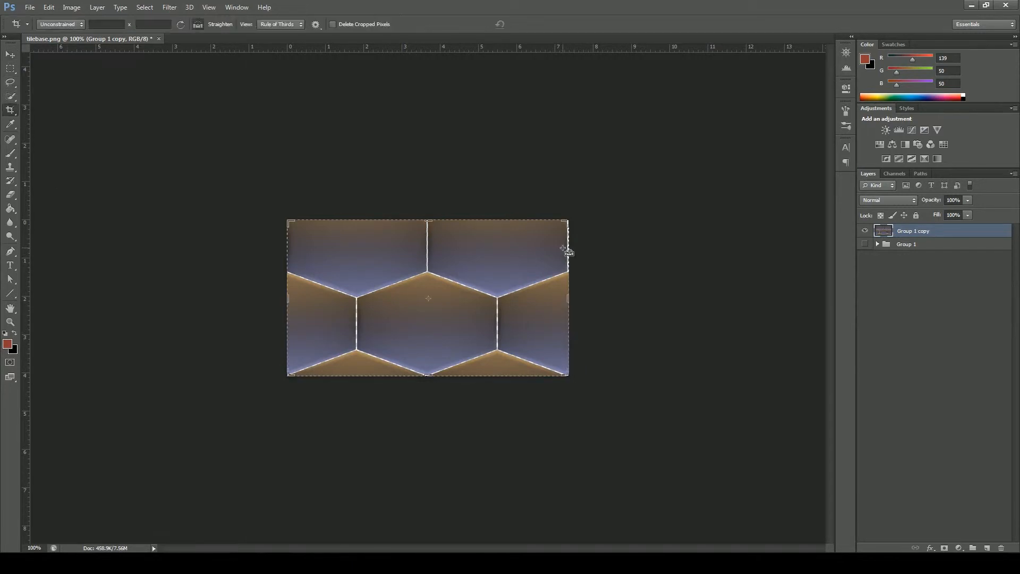
pyautogui.scroll(2, 566, 249)
pyautogui.moveTo(584, 239); pyautogui.dragTo(364, 282)
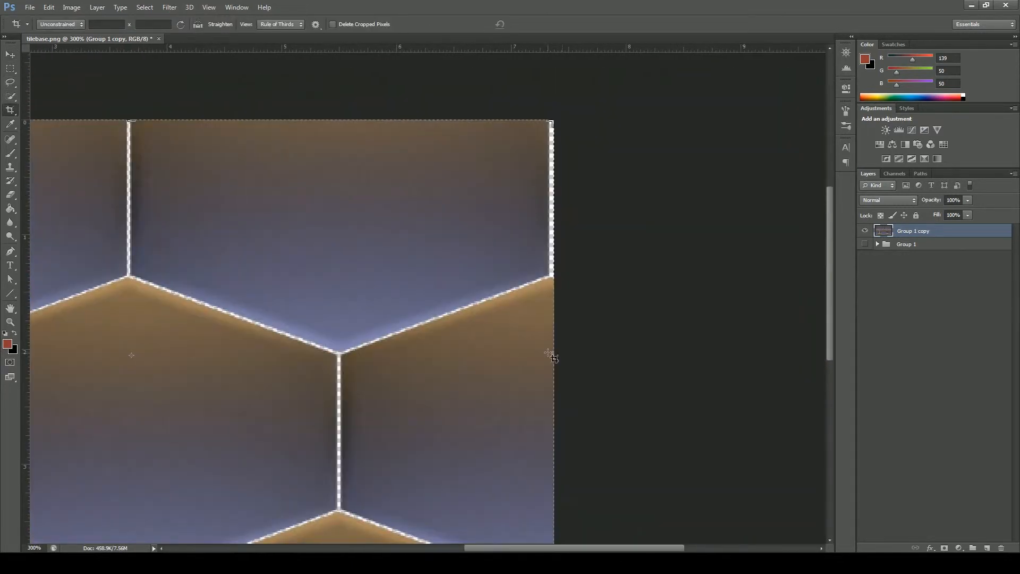
pyautogui.moveTo(553, 355); pyautogui.dragTo(553, 356)
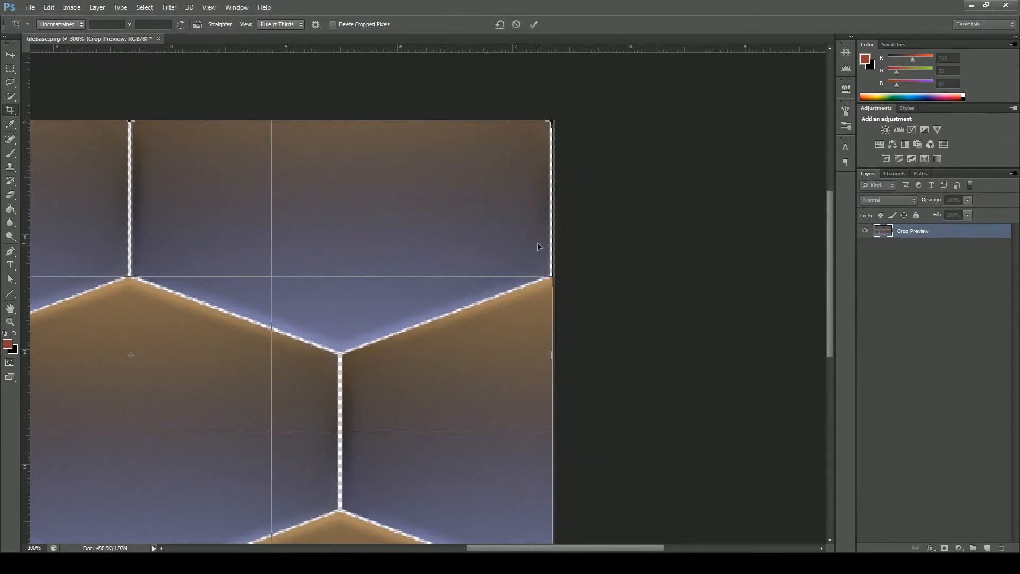
pyautogui.press('Return')
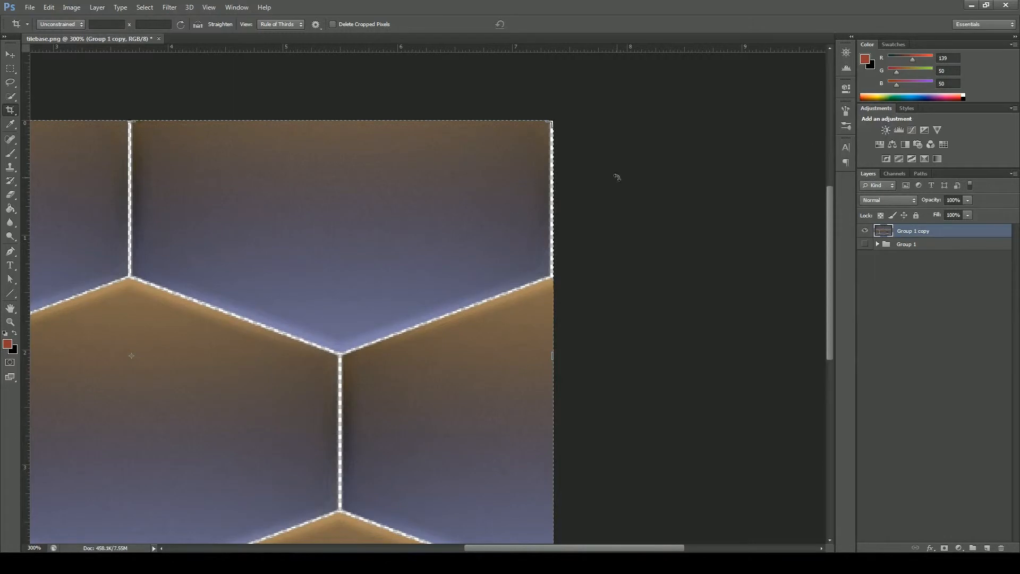
# Recheck the vertical seam with a wrap-around Offset preview of +499 pixels horizontally, without applying it.
pyautogui.hotkey('ctrl', '-')
pyautogui.click(10, 55)
pyautogui.click(170, 7)
pyautogui.moveTo(231, 196)
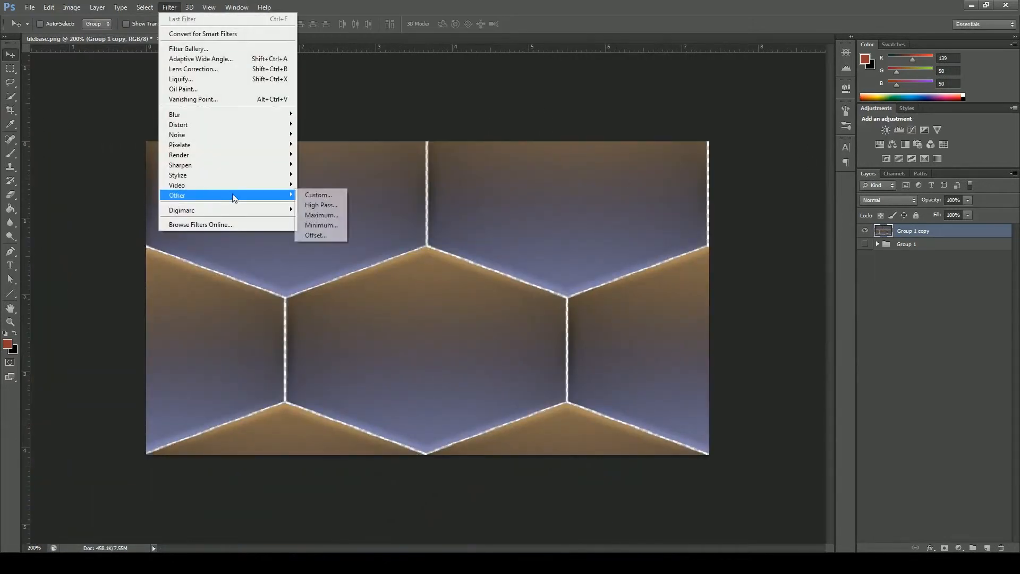
pyautogui.click(323, 236)
pyautogui.moveTo(684, 216); pyautogui.dragTo(708, 217)
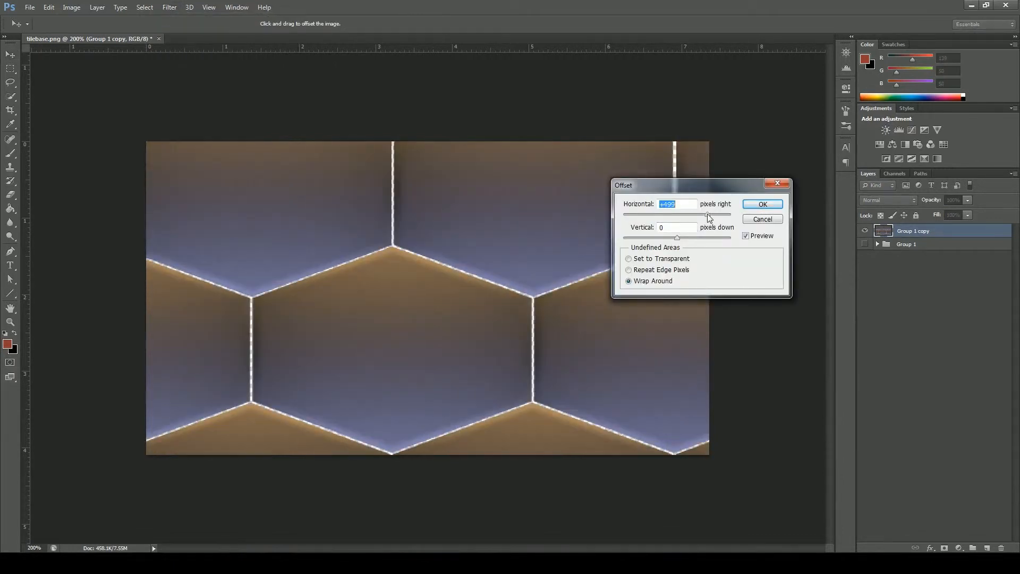
pyautogui.click(767, 218)
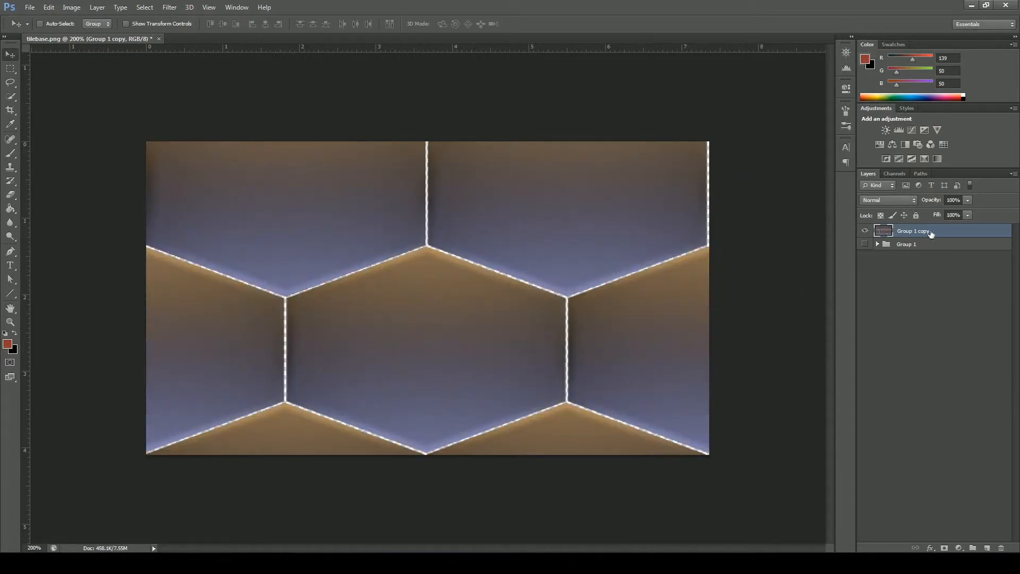
# Add a new layer beneath the merged hexagon layer and fill it with black.
pyautogui.click(991, 547)
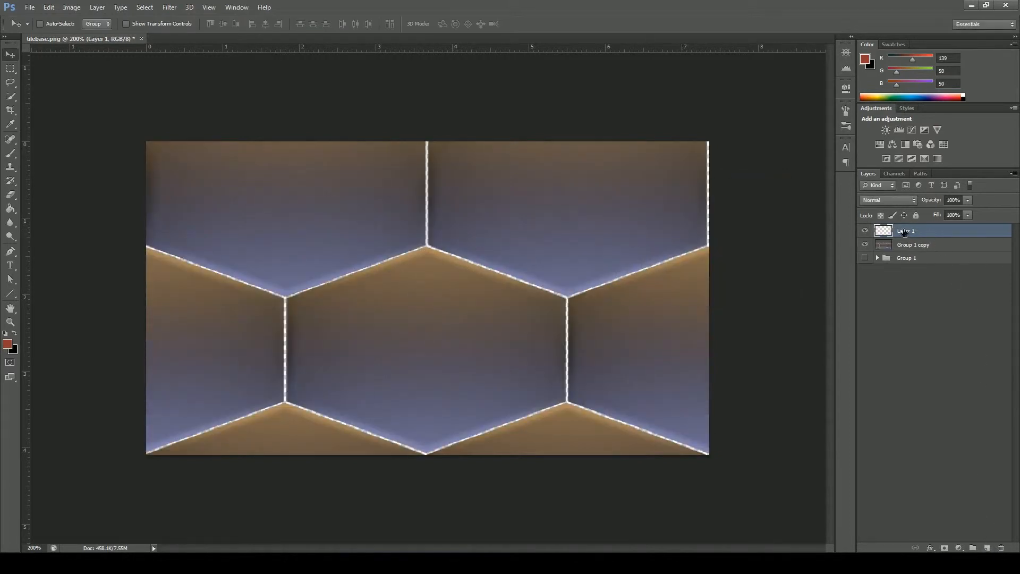
pyautogui.moveTo(904, 232); pyautogui.dragTo(904, 253)
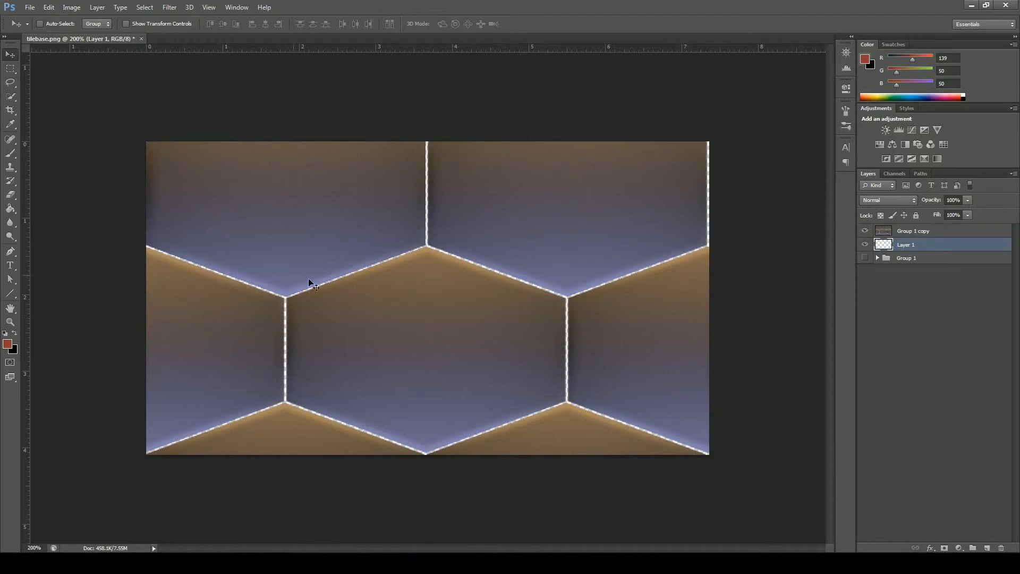
pyautogui.click(4, 333)
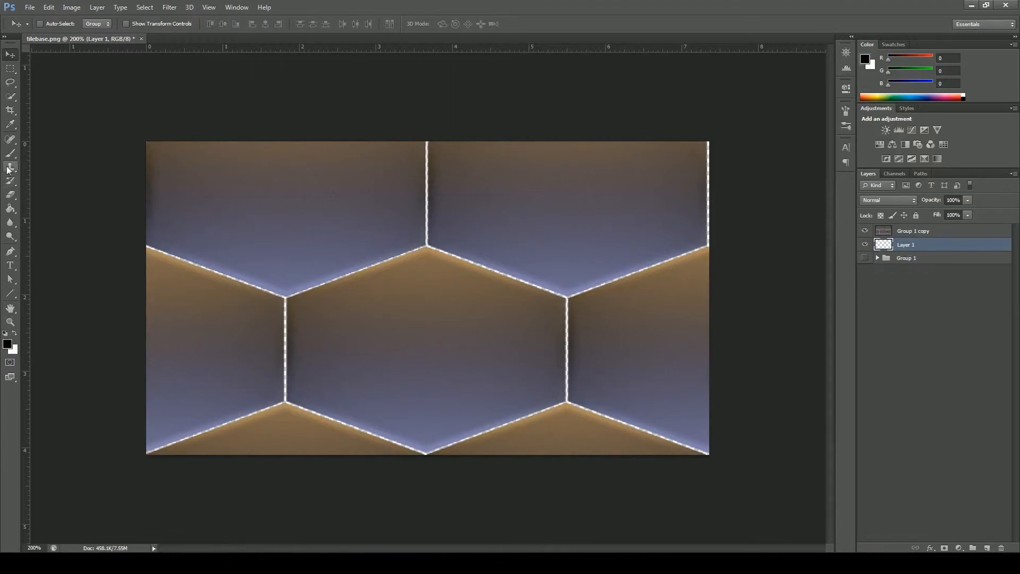
pyautogui.click(10, 209)
pyautogui.click(235, 243)
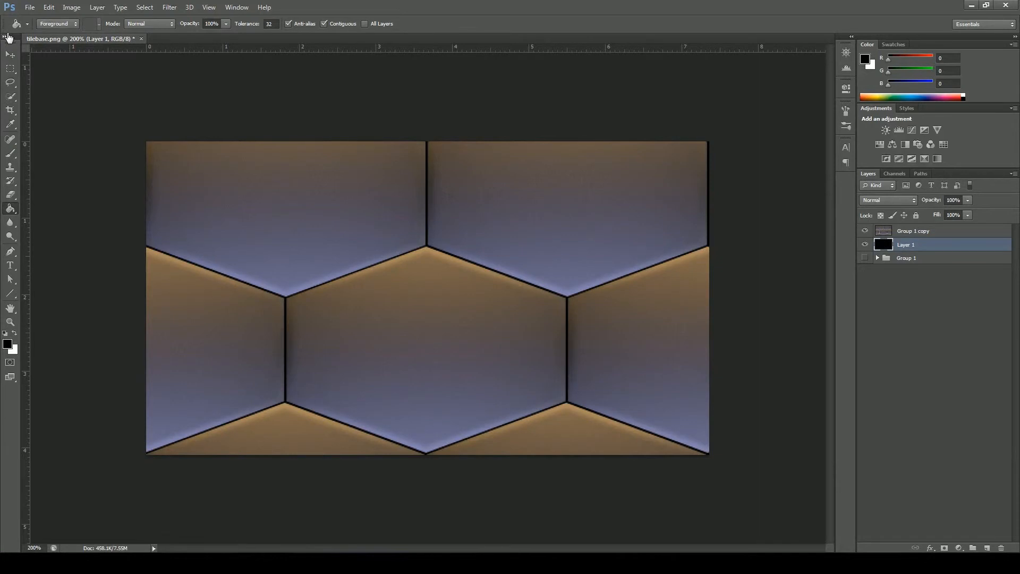
pyautogui.click(10, 54)
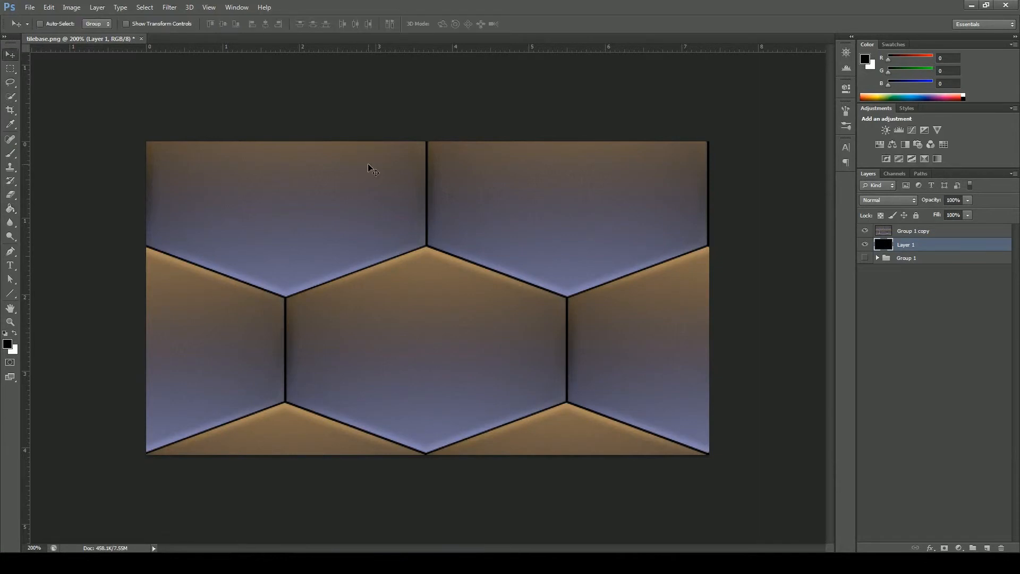
# Set up a Save for Web export of the tile as JPEG with quality 80.
pyautogui.hotkey('ctrl', '-')
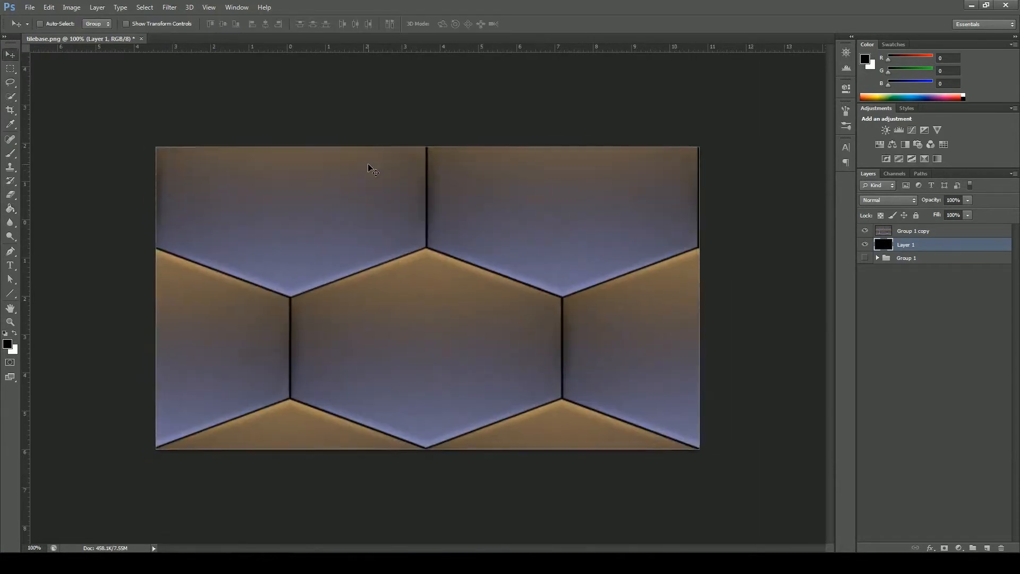
pyautogui.hotkey('ctrl', '+')
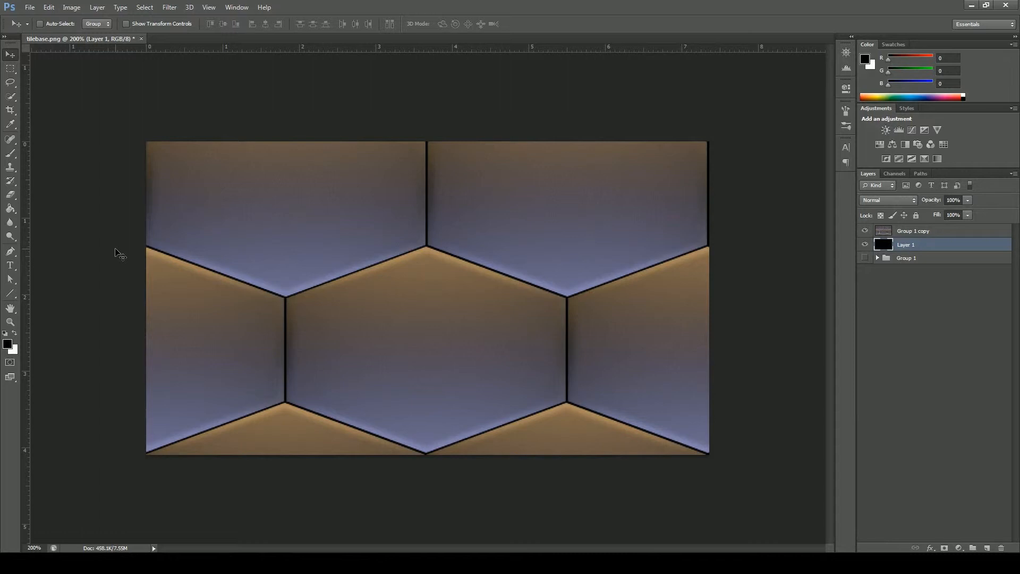
pyautogui.click(33, 7)
pyautogui.click(89, 155)
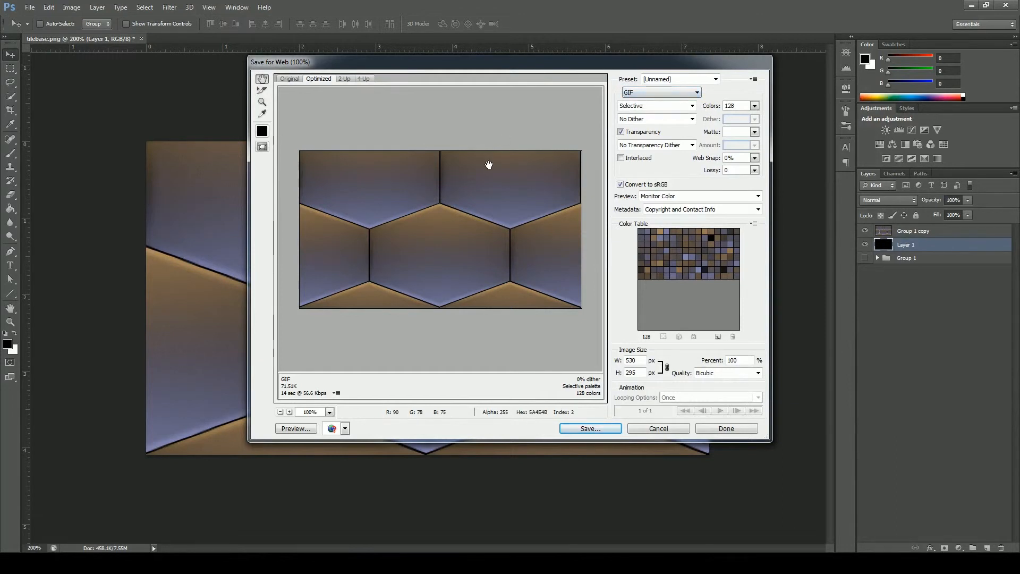
pyautogui.click(632, 92)
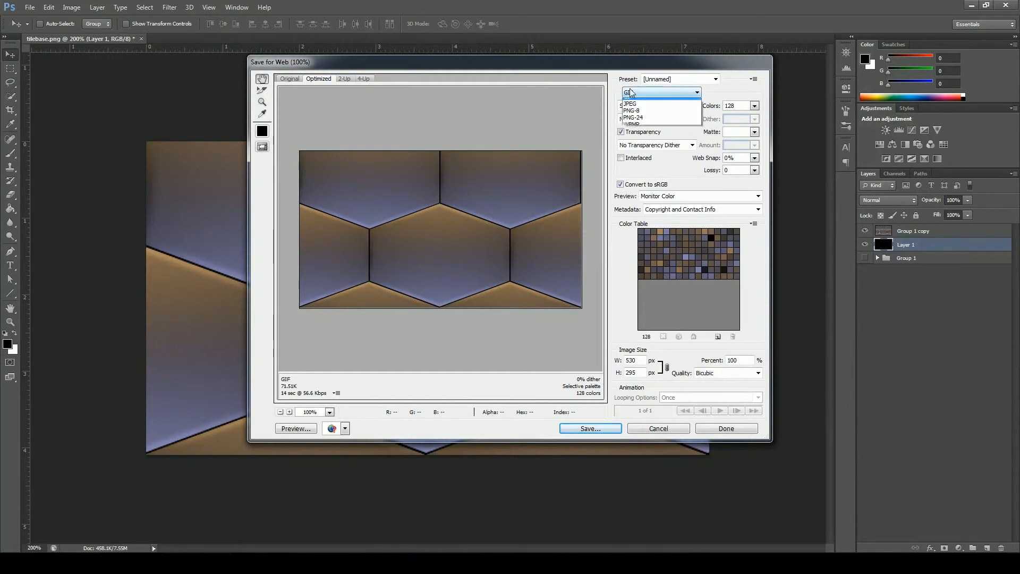
pyautogui.click(632, 108)
pyautogui.click(754, 106)
pyautogui.moveTo(739, 123)
pyautogui.mouseDown()
pyautogui.moveTo(765, 119)
pyautogui.moveTo(743, 120)
pyautogui.mouseUp()
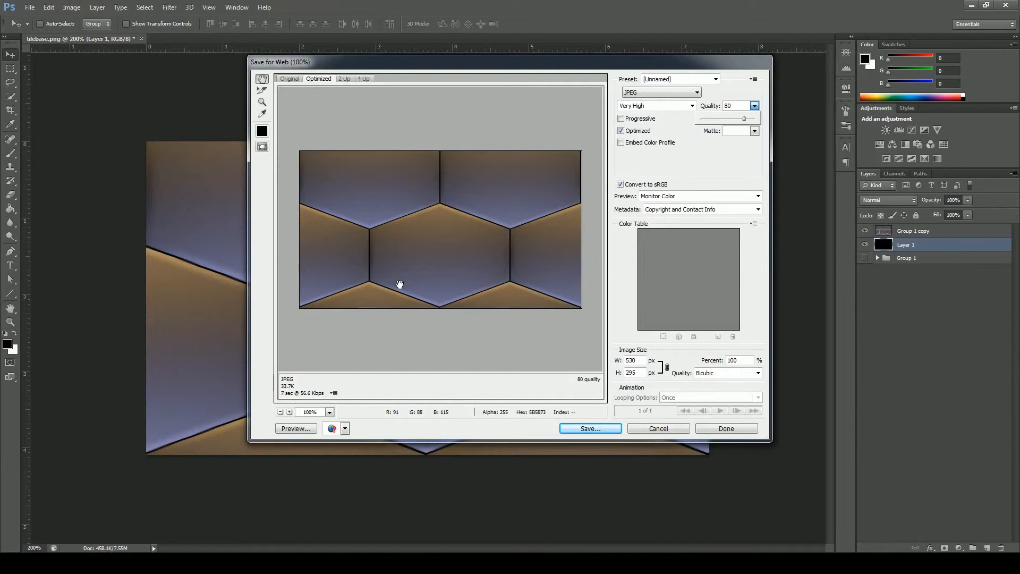
pyautogui.click(689, 159)
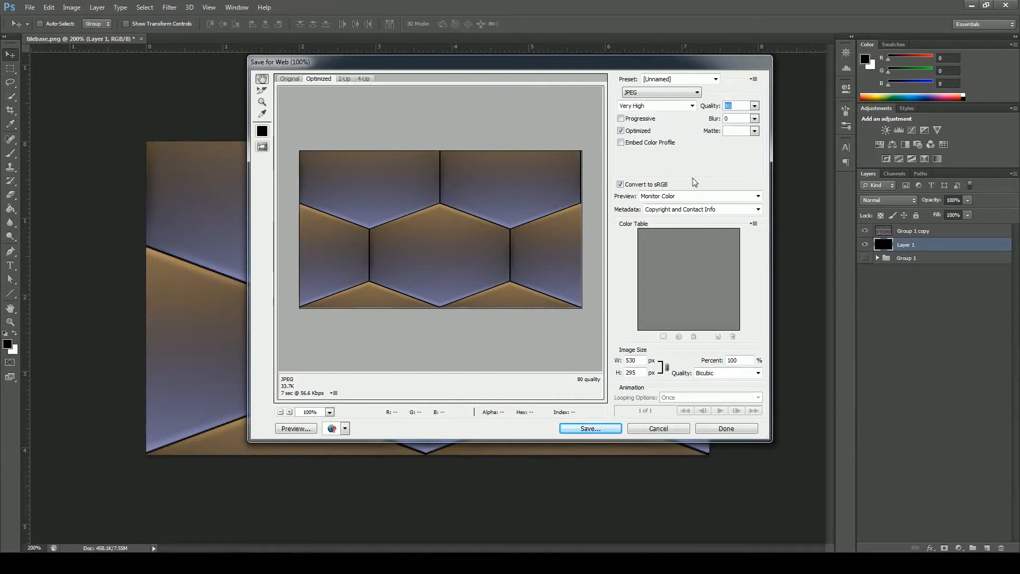
# Try PNG-8 with No Dither and 128 colors, and PNG-24, as alternative export formats.
pyautogui.click(671, 94)
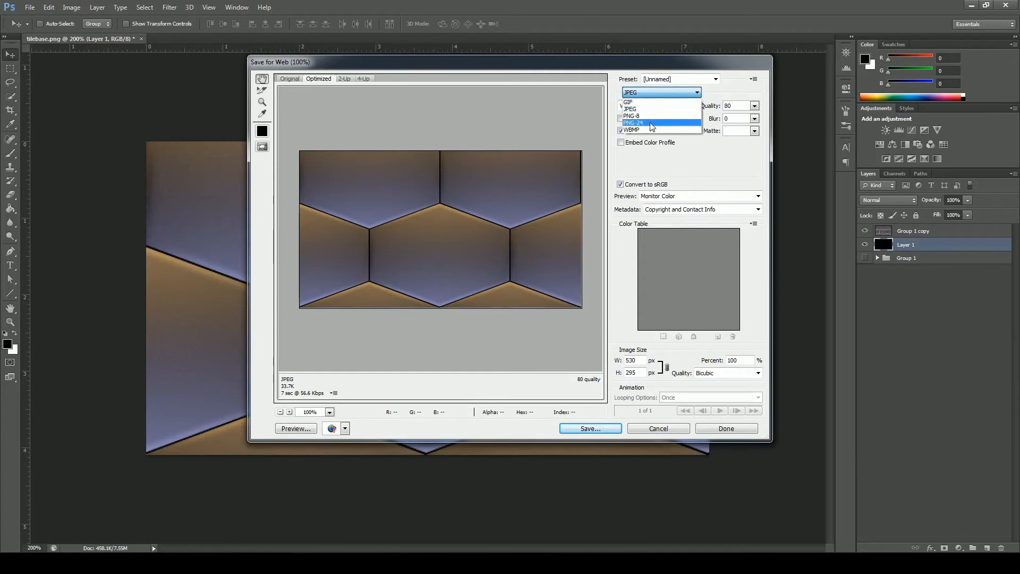
pyautogui.click(650, 116)
pyautogui.click(752, 109)
pyautogui.click(754, 109)
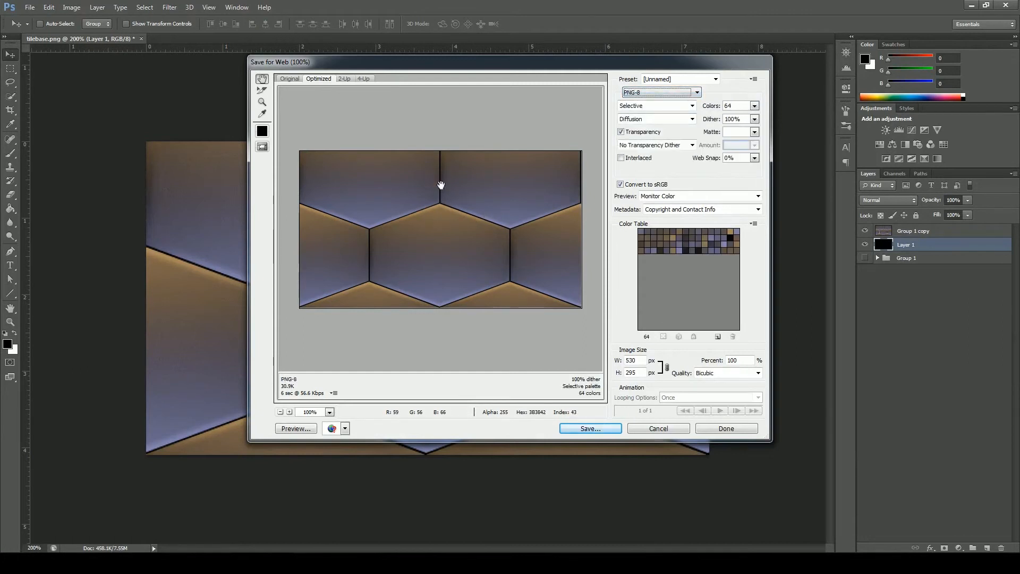
pyautogui.click(679, 119)
pyautogui.scroll(1, 654, 136)
pyautogui.click(632, 131)
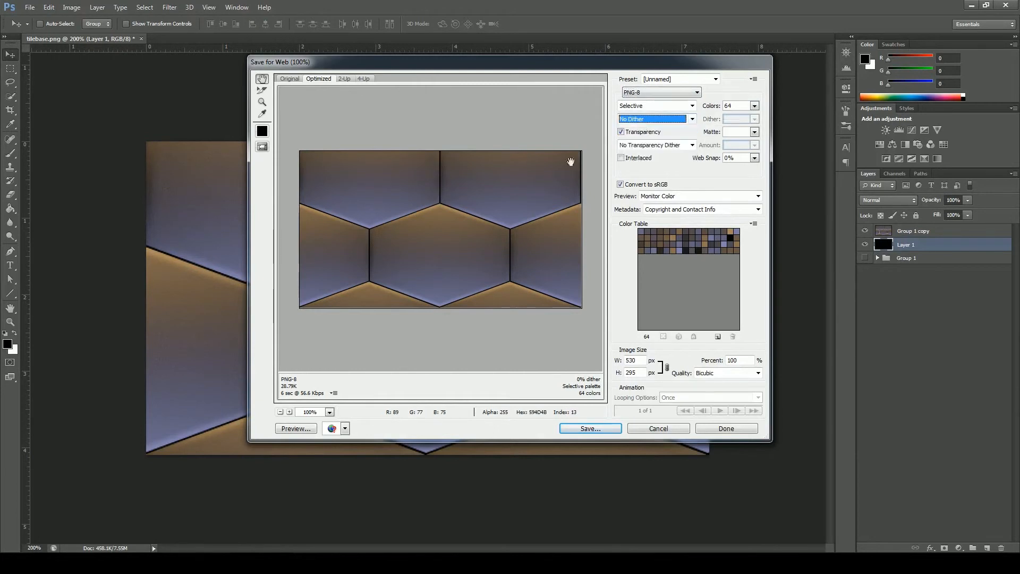
pyautogui.click(754, 105)
pyautogui.click(739, 186)
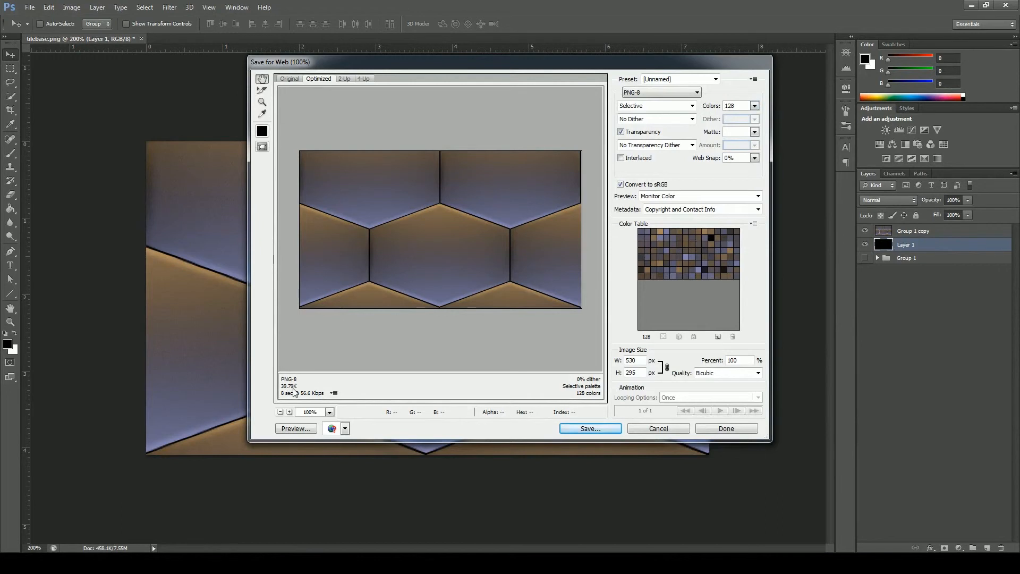
pyautogui.click(662, 93)
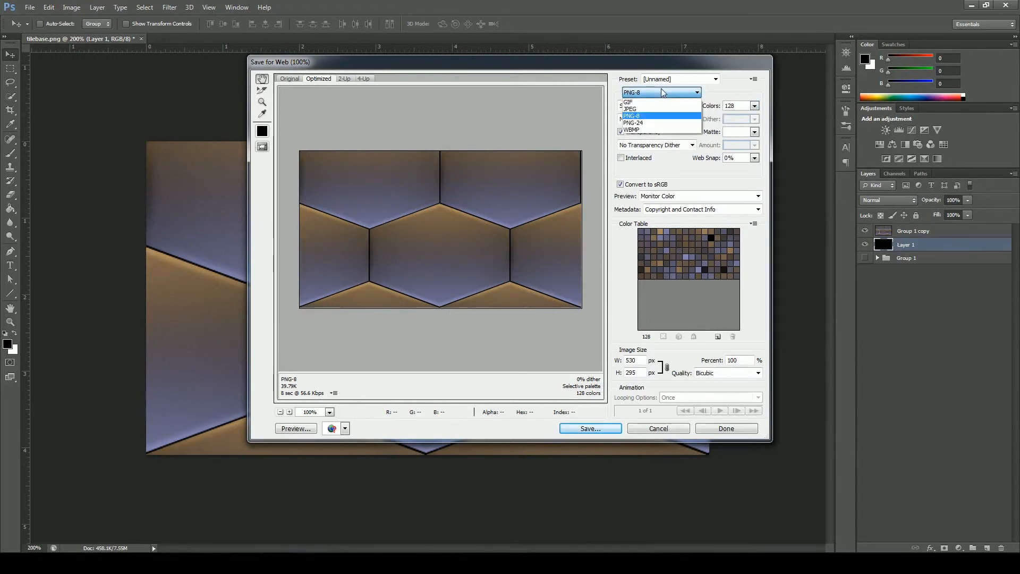
pyautogui.click(652, 124)
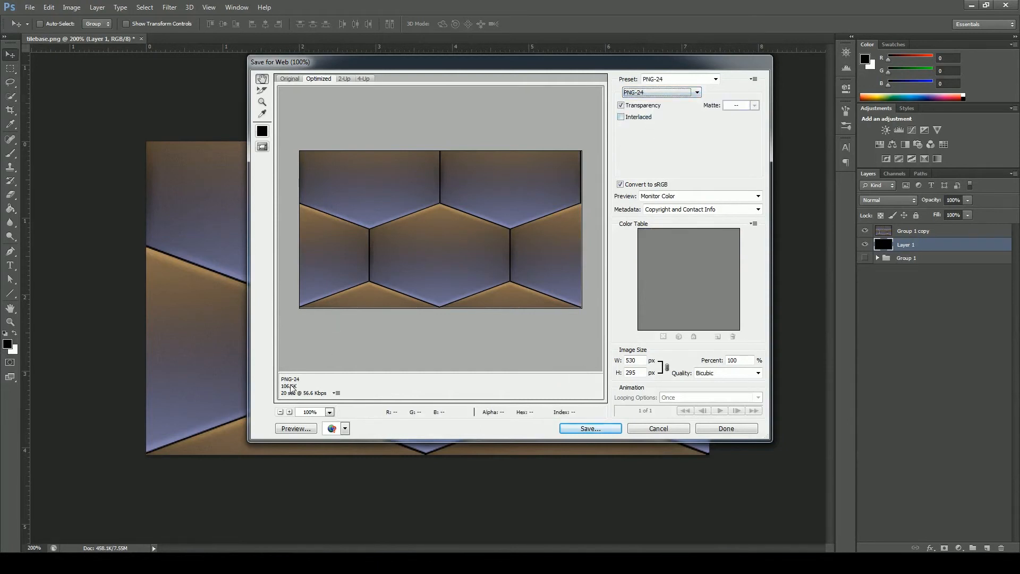
# Set the export format to JPEG and save the image in the Tutorial folder as tileableBG.
pyautogui.click(662, 93)
pyautogui.click(654, 108)
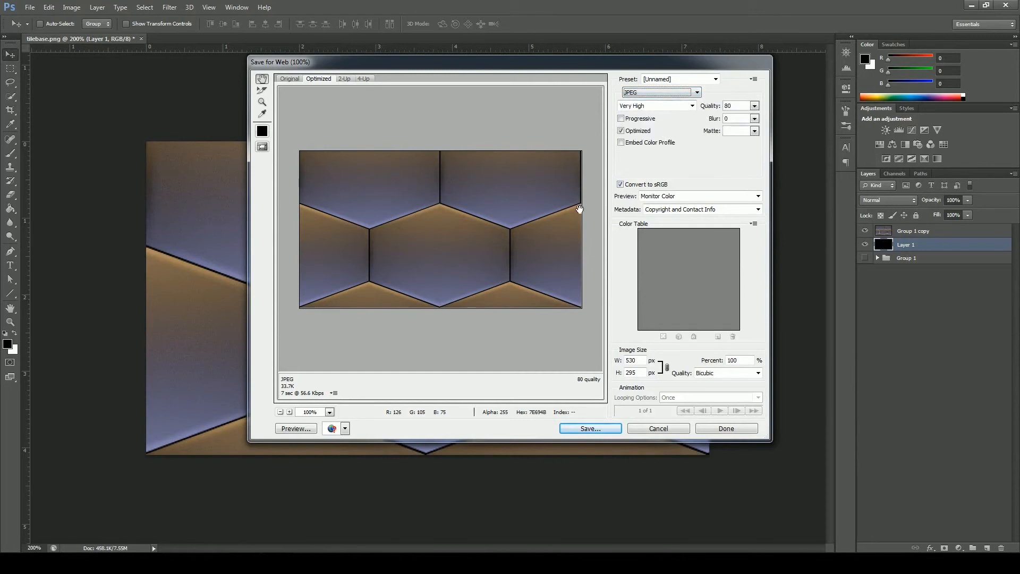
pyautogui.click(588, 428)
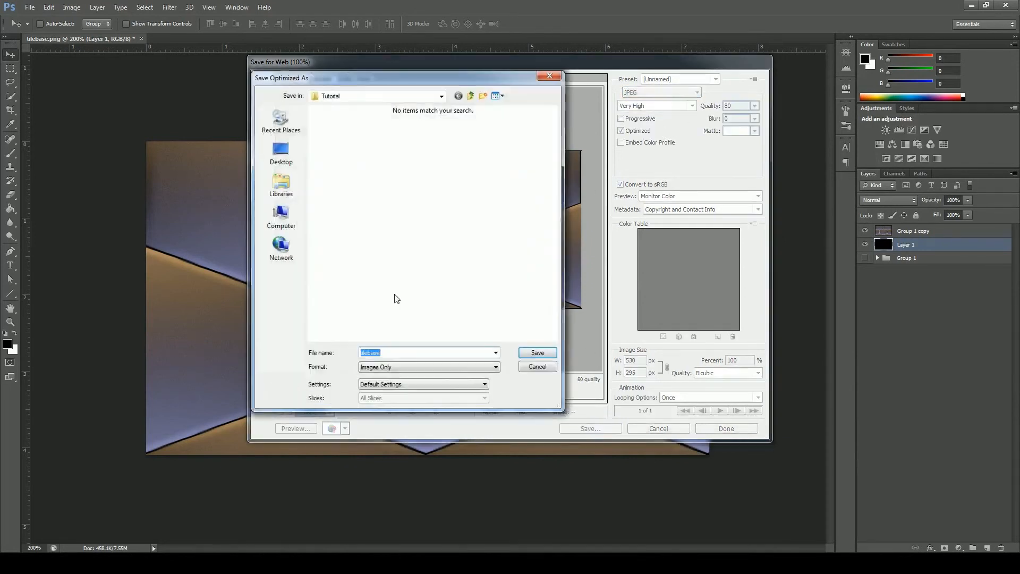
pyautogui.write('til')
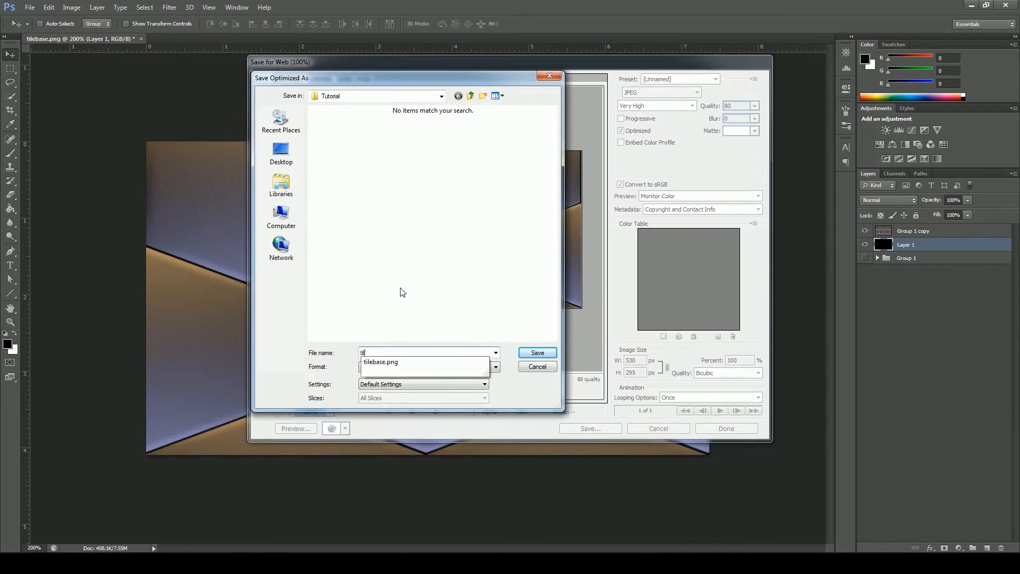
pyautogui.write('eableB')
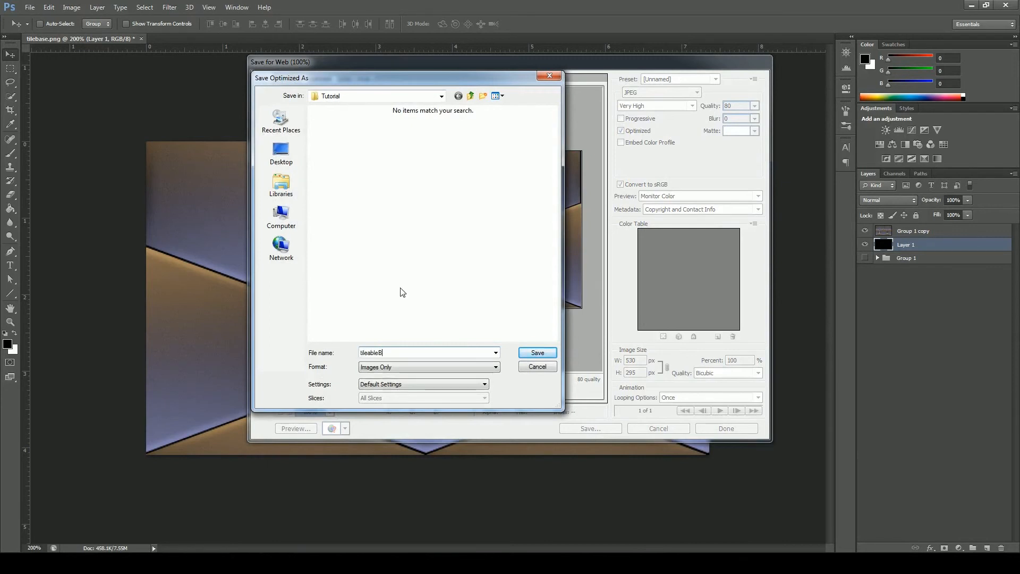
pyautogui.write('gG')
pyautogui.press('Return')
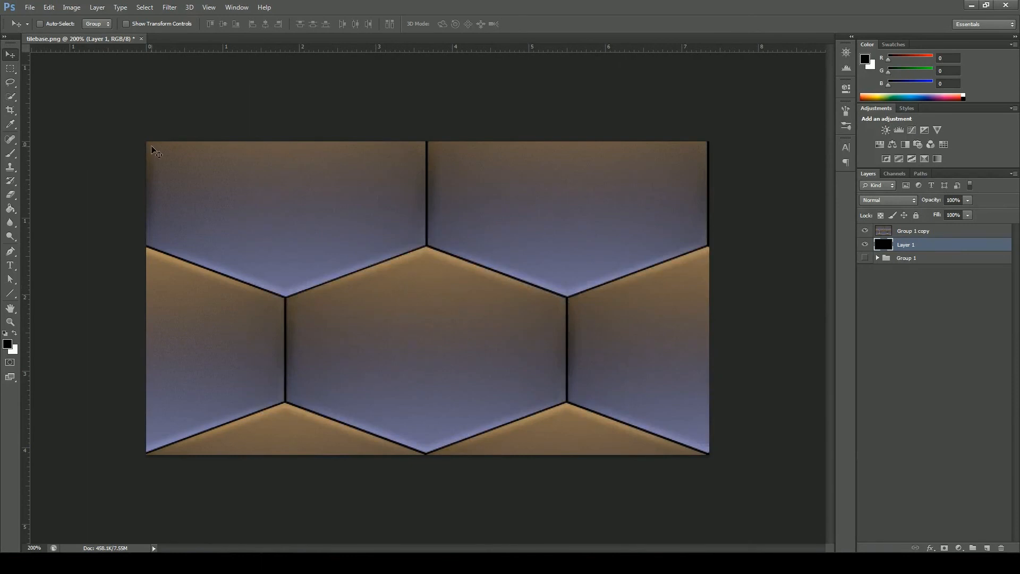